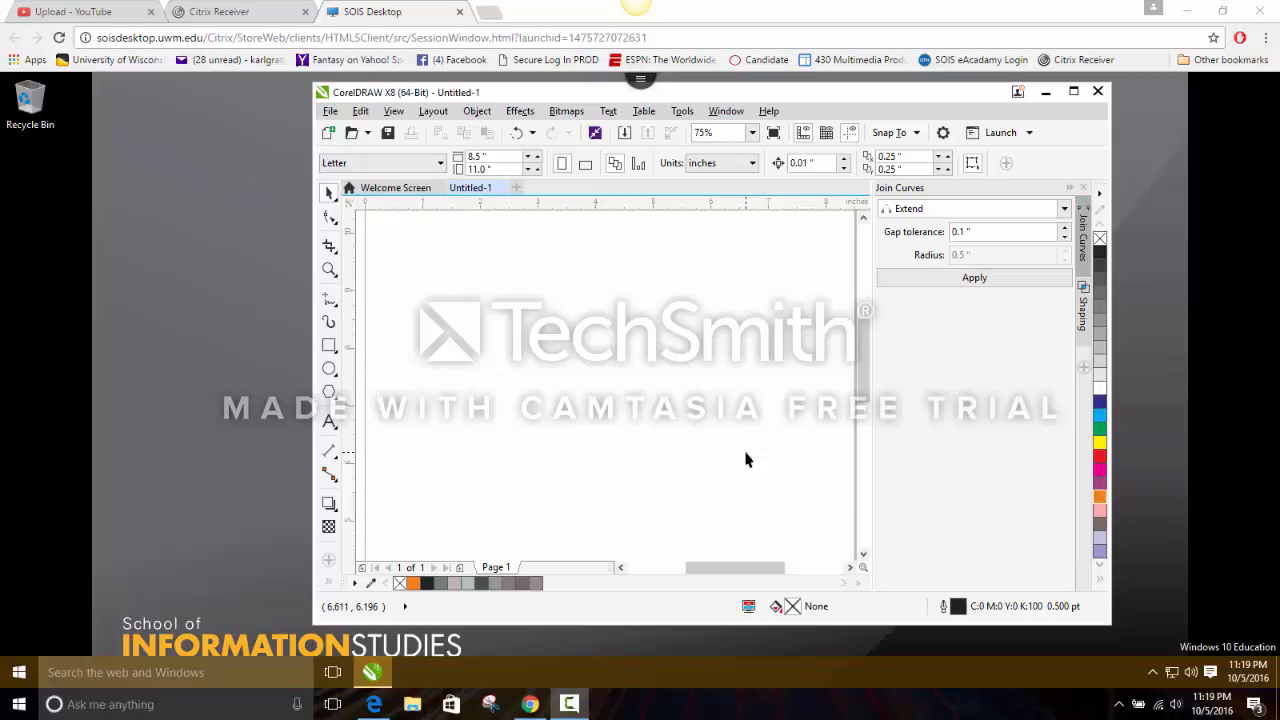
Draw a horizontal ellipse about 3.6 in wide and 1.85 in high near the page's middle and fill it orange.
click(331, 371)
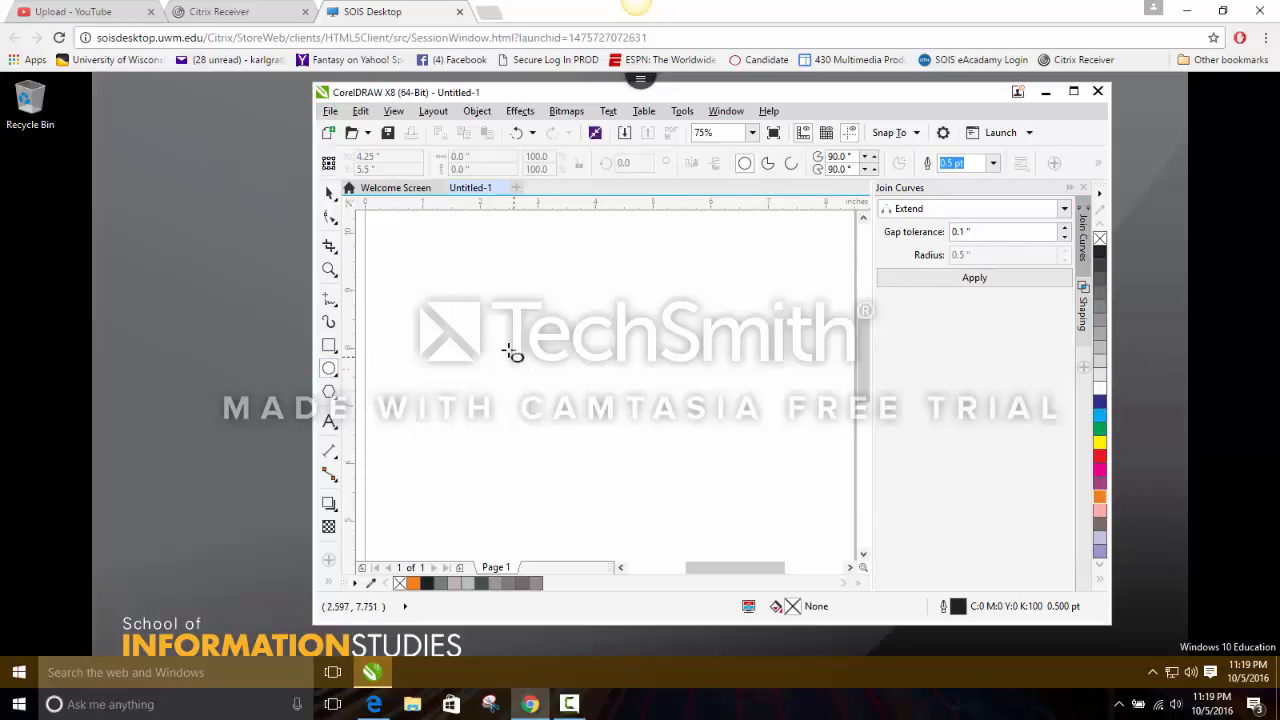
mouse_move(508, 349)
mouse_down()
mouse_move(528, 403)
mouse_move(675, 457)
mouse_up()
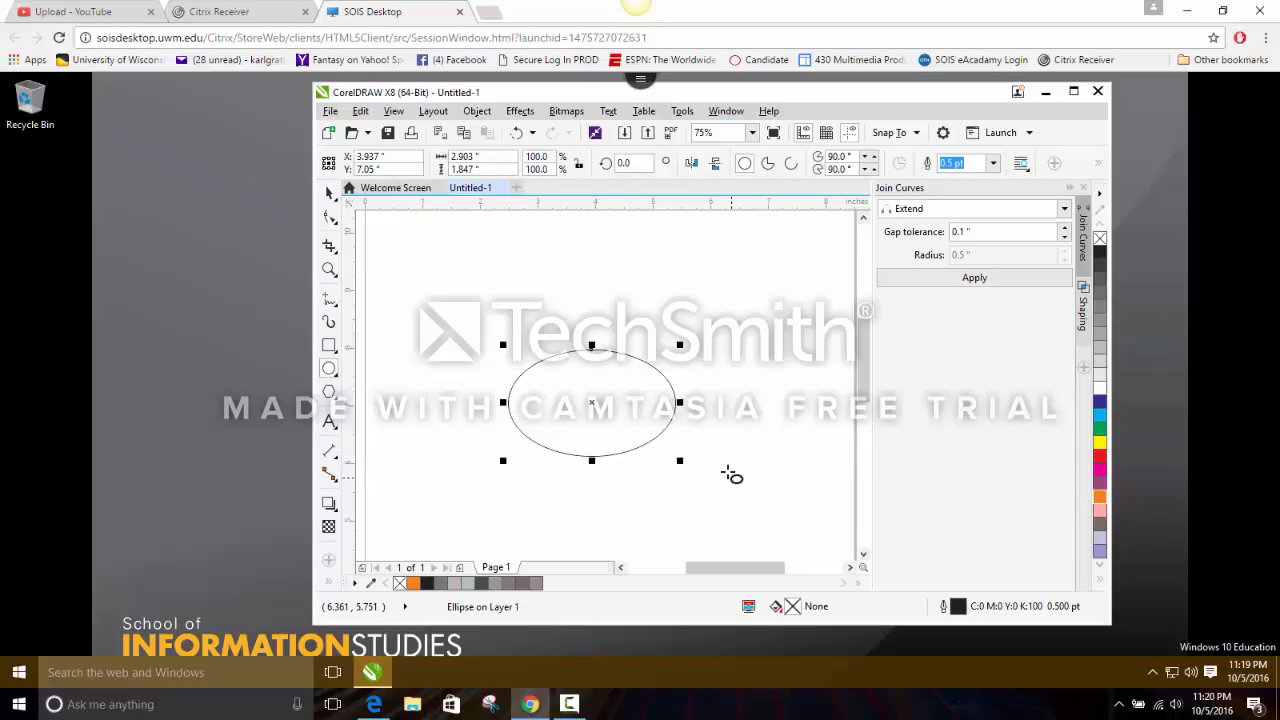
drag(677, 402, 719, 402)
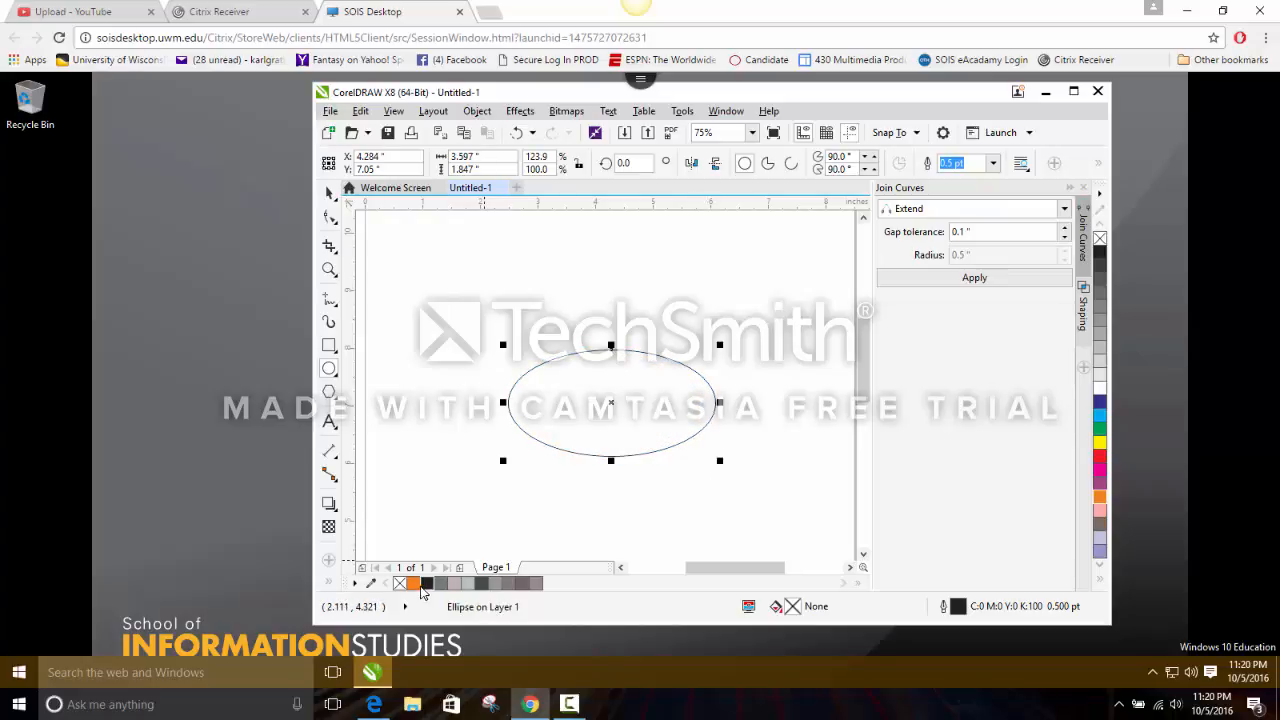
click(413, 583)
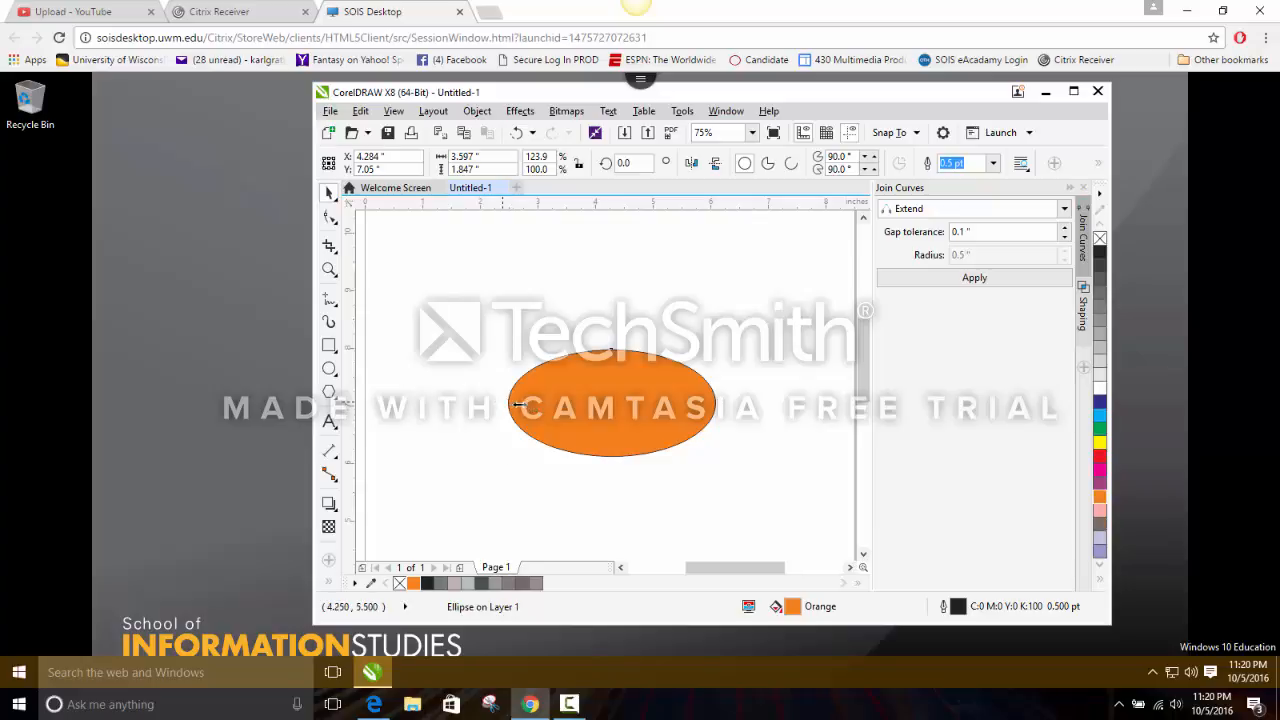
Create three progressively narrower copies of the orange ellipse, keeping the right edges aligned, with the narrowest about 2.39 in wide.
drag(503, 404, 503, 396)
drag(503, 402, 522, 400)
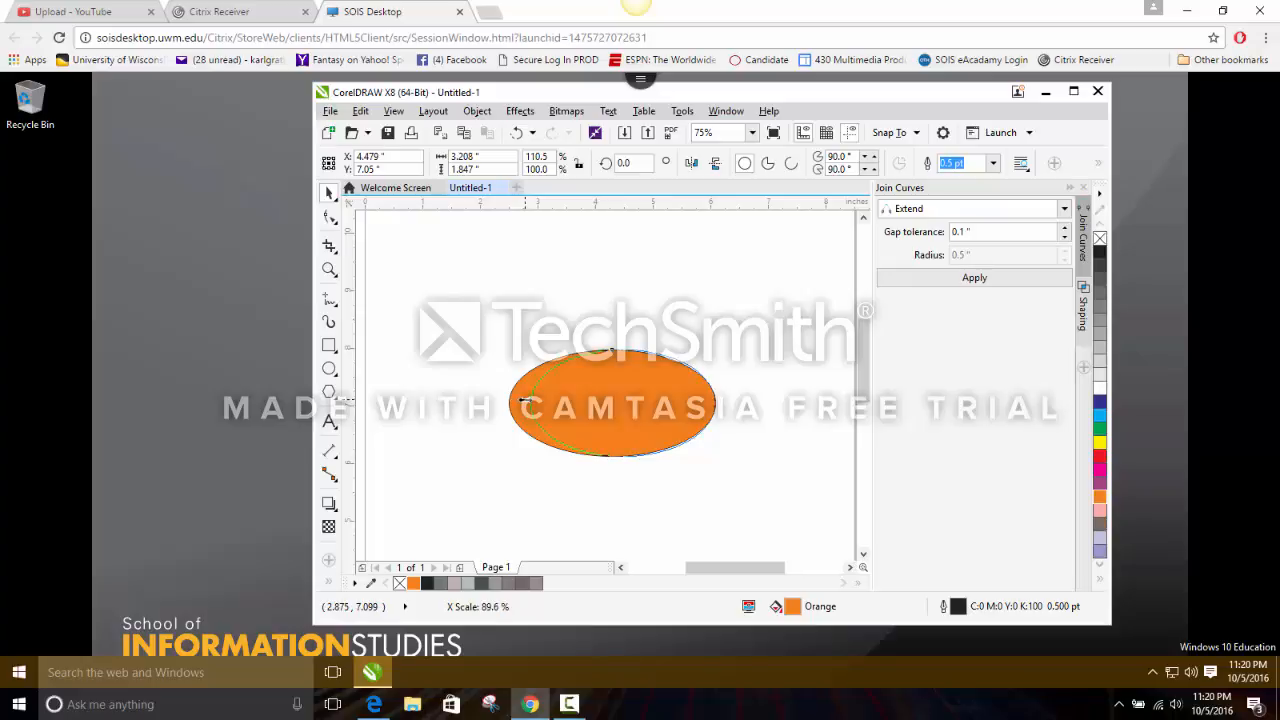
drag(522, 400, 526, 401)
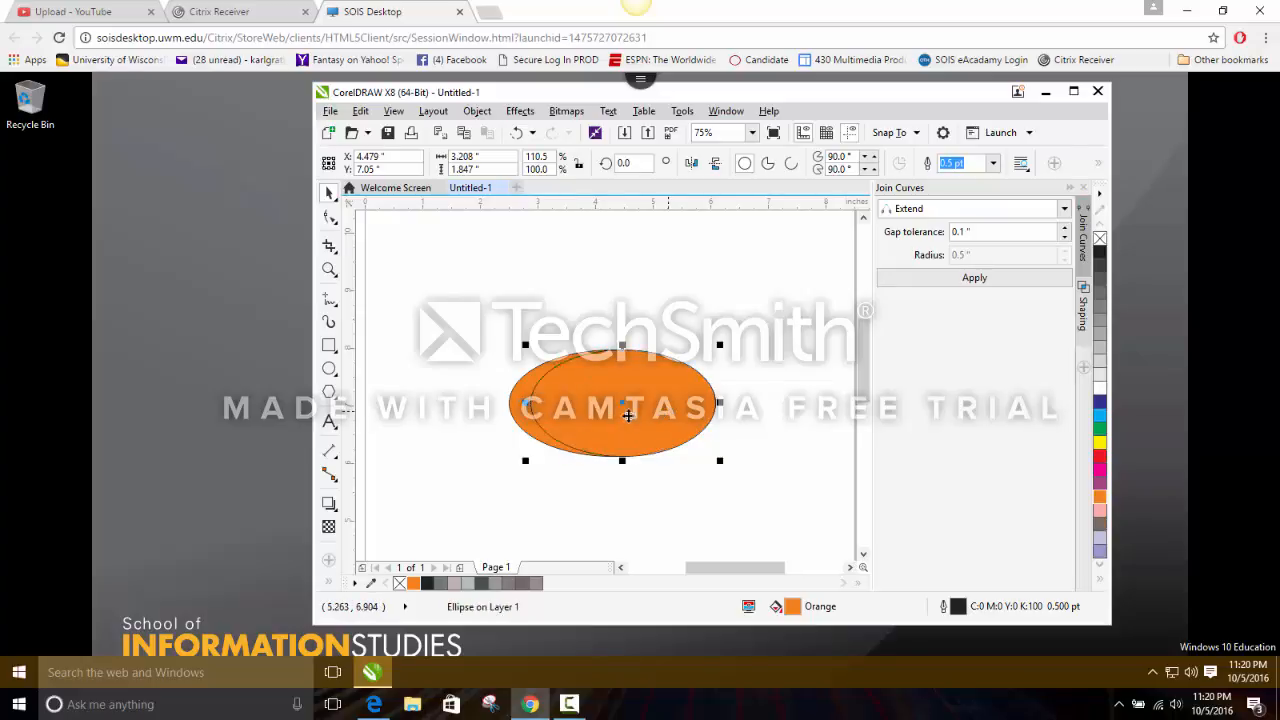
drag(526, 402, 572, 403)
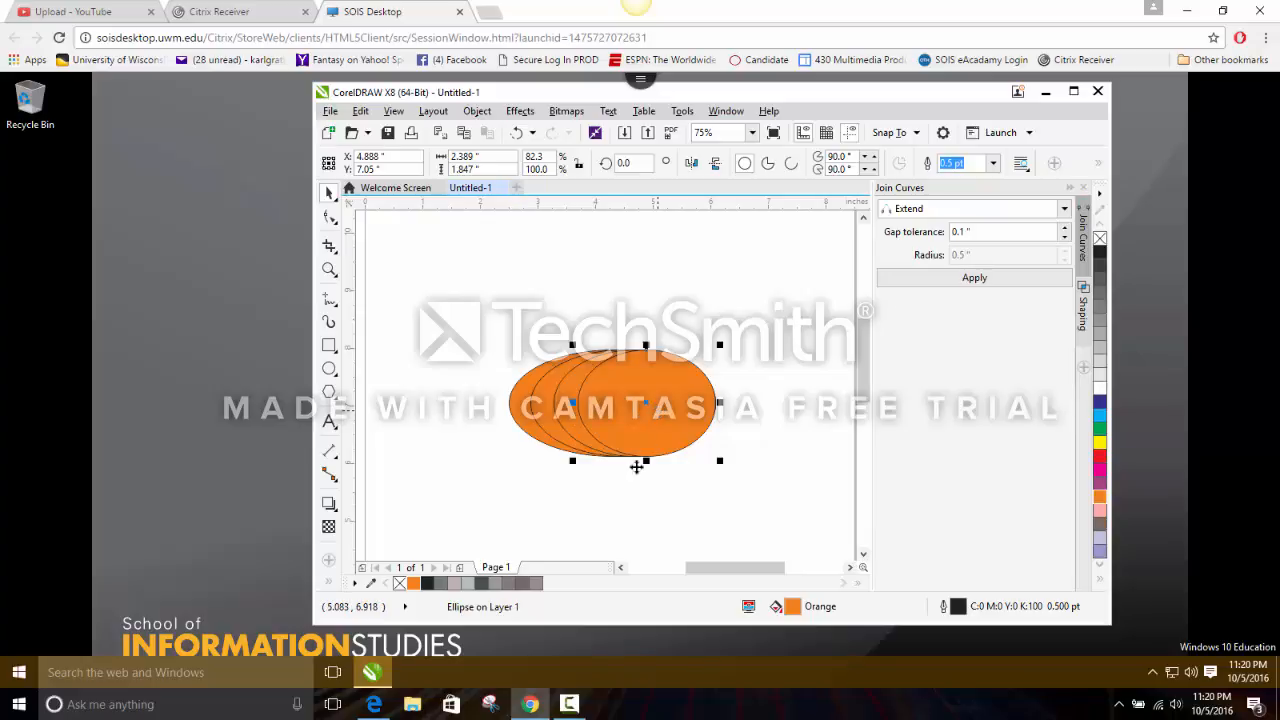
click(477, 386)
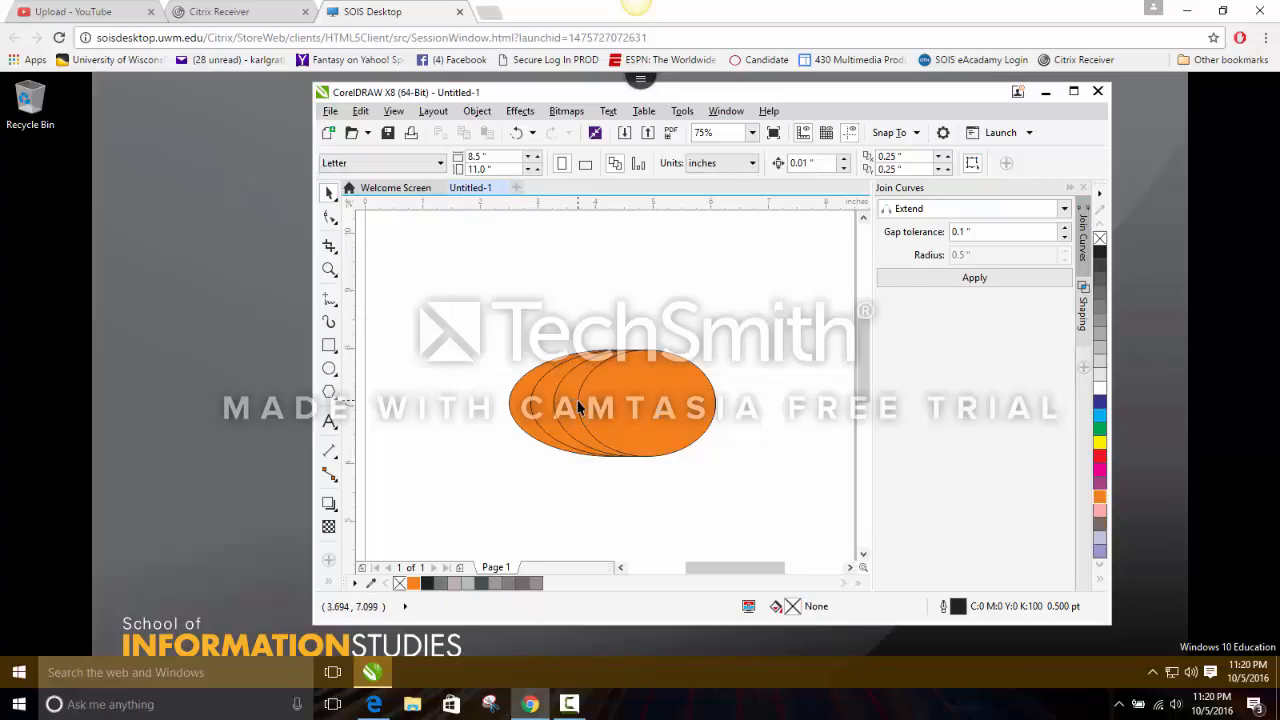
click(578, 409)
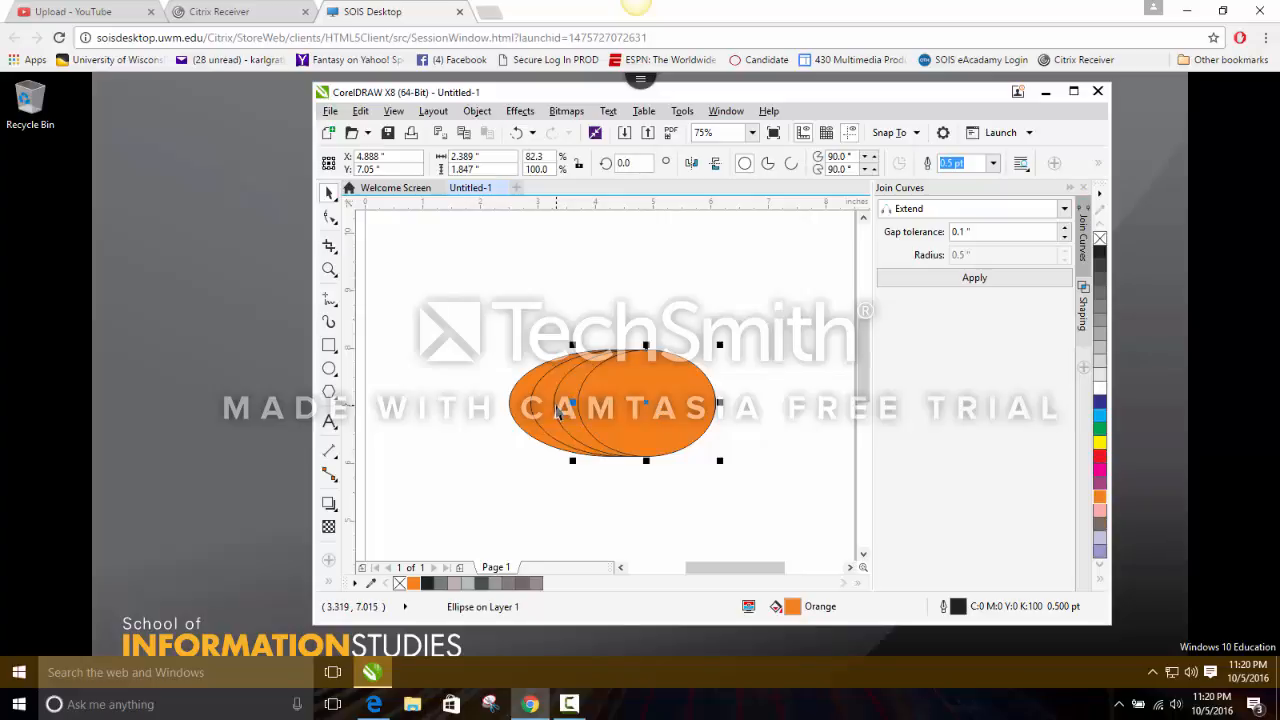
shift+click(540, 417)
shift+click(520, 410)
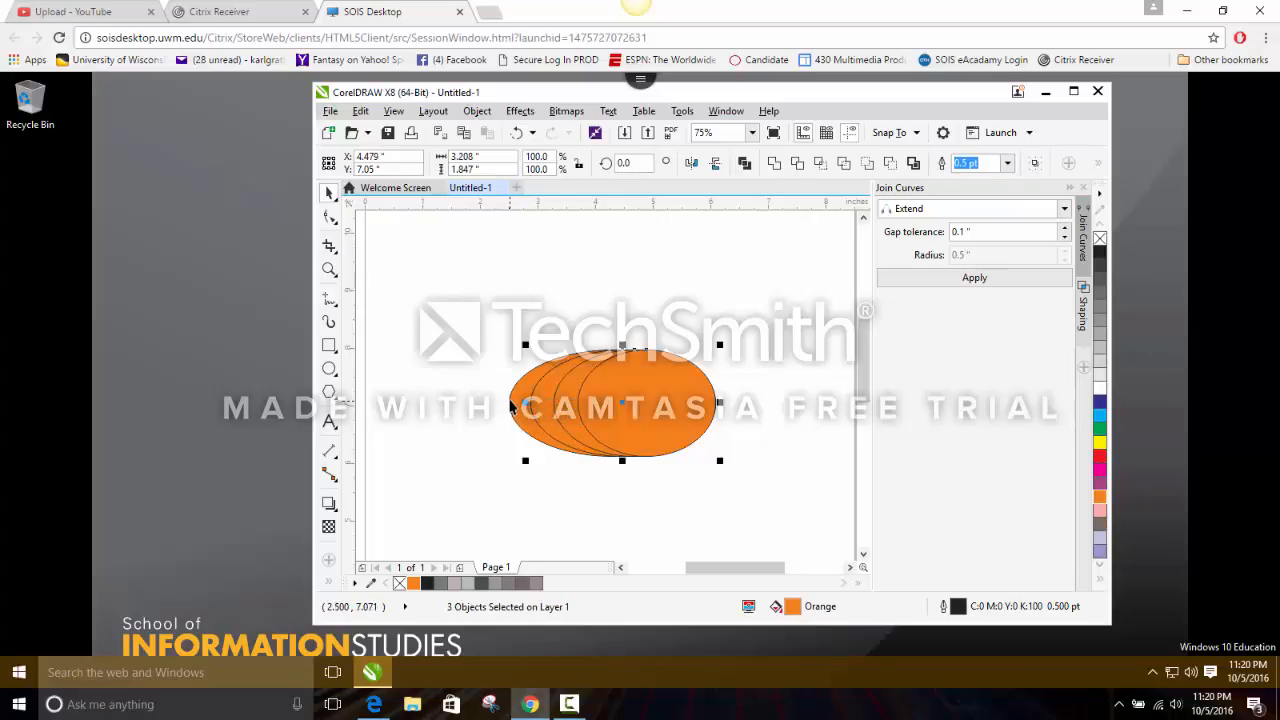
shift+click(507, 410)
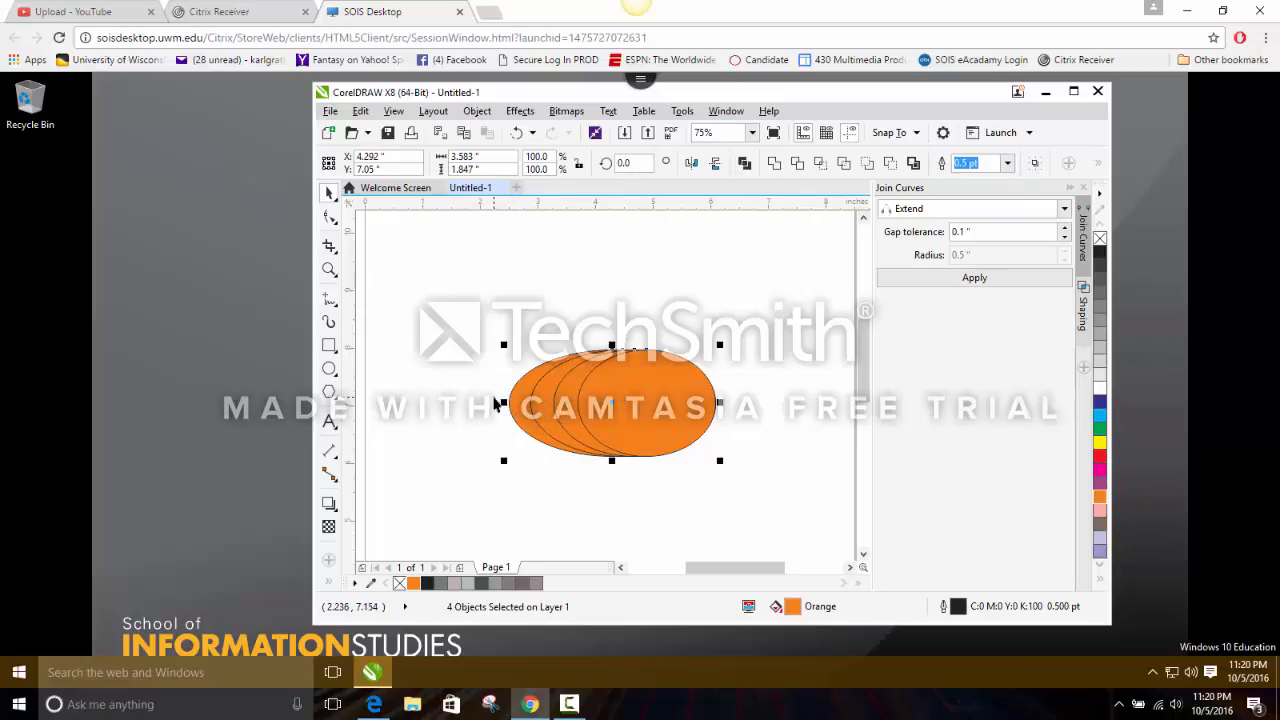
right_click(496, 403)
mouse_move(525, 458)
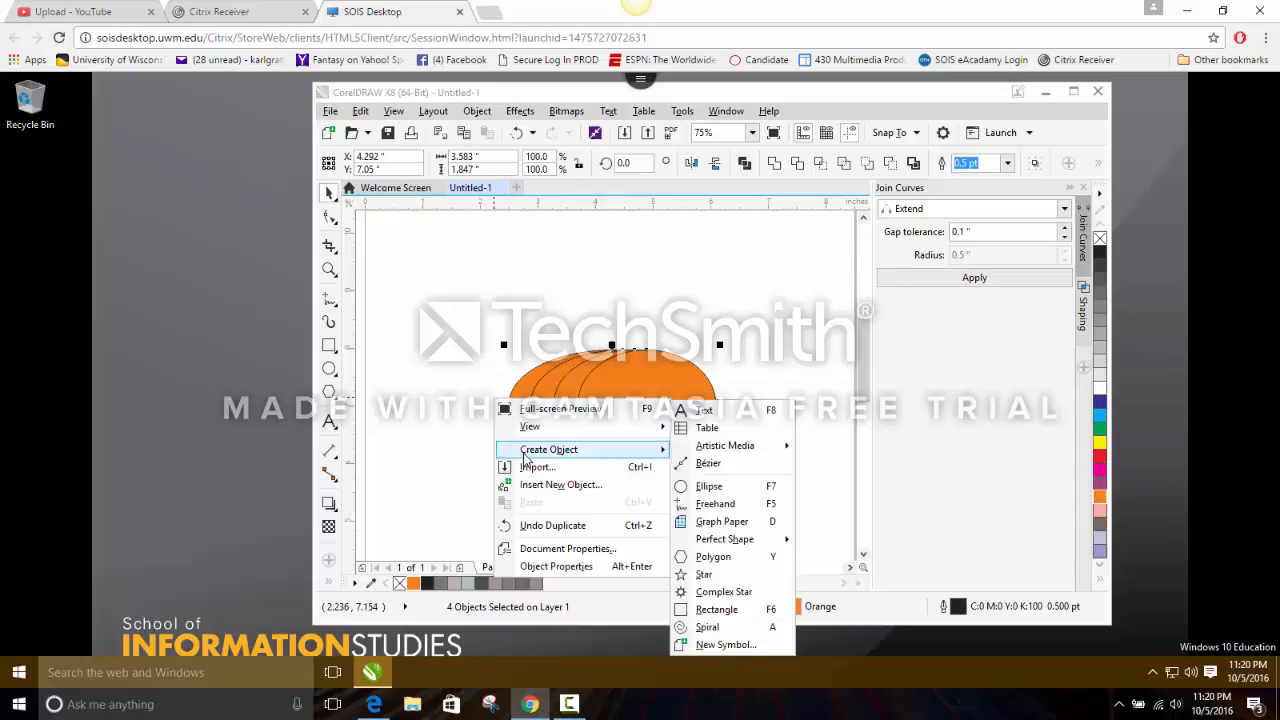
click(447, 401)
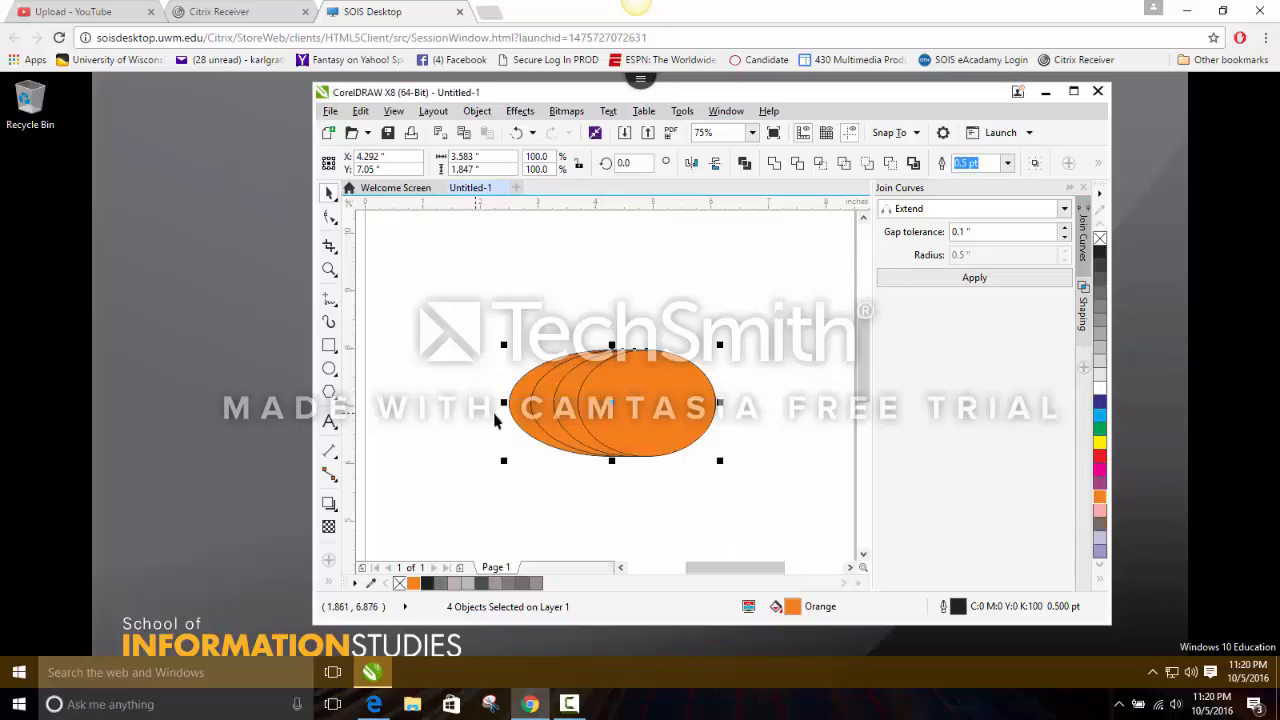
right_click(501, 402)
click(467, 398)
click(467, 398)
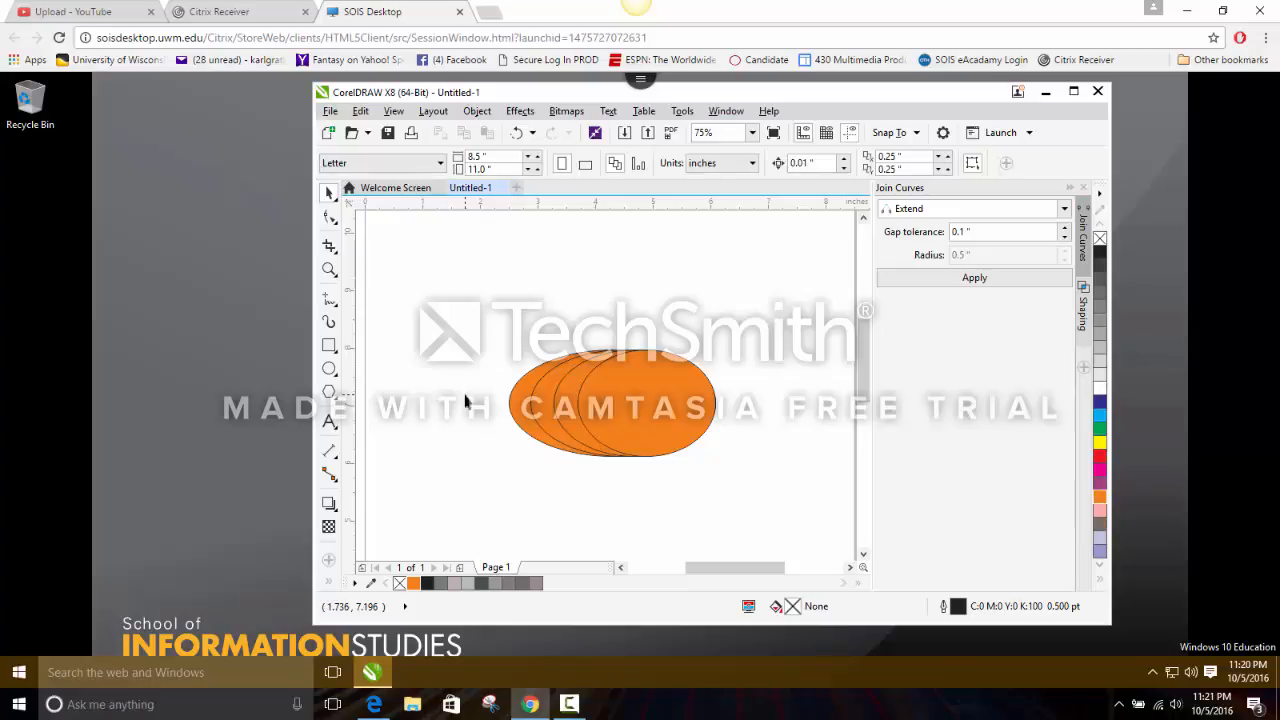
Copy all four nested orange ellipses together and paste a duplicate of them in place.
click(579, 412)
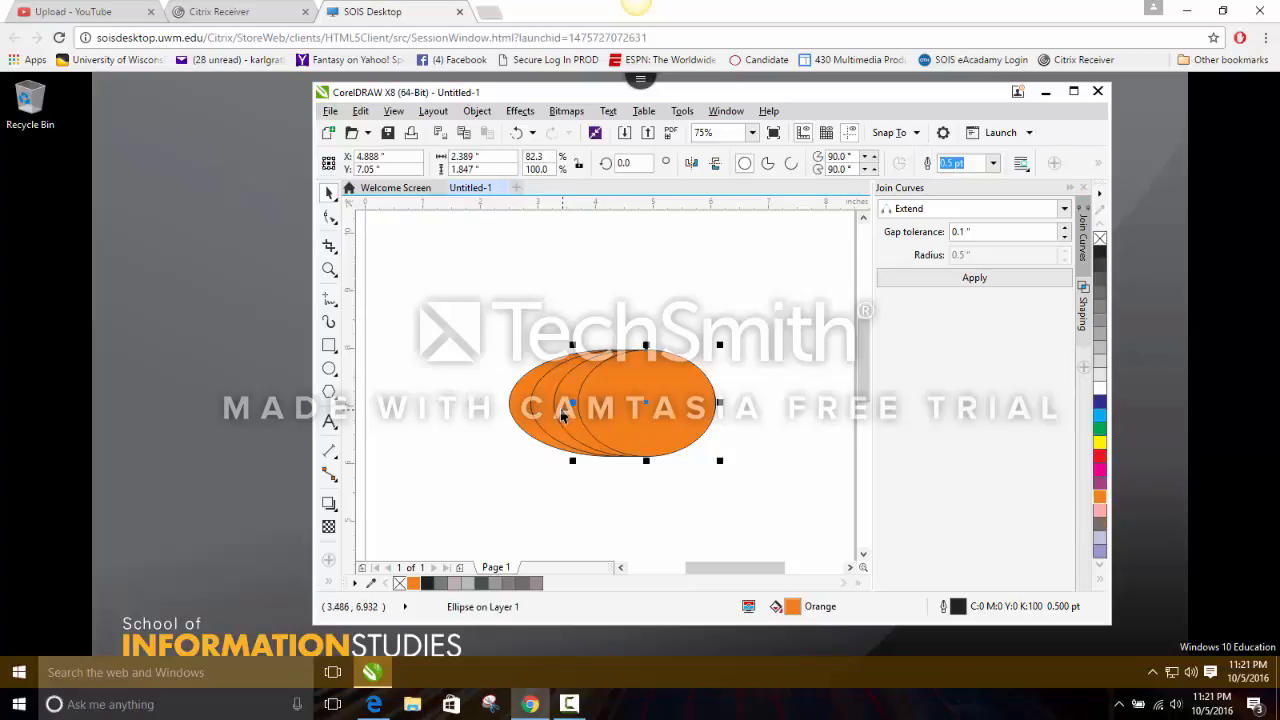
shift+click(552, 408)
shift+click(535, 414)
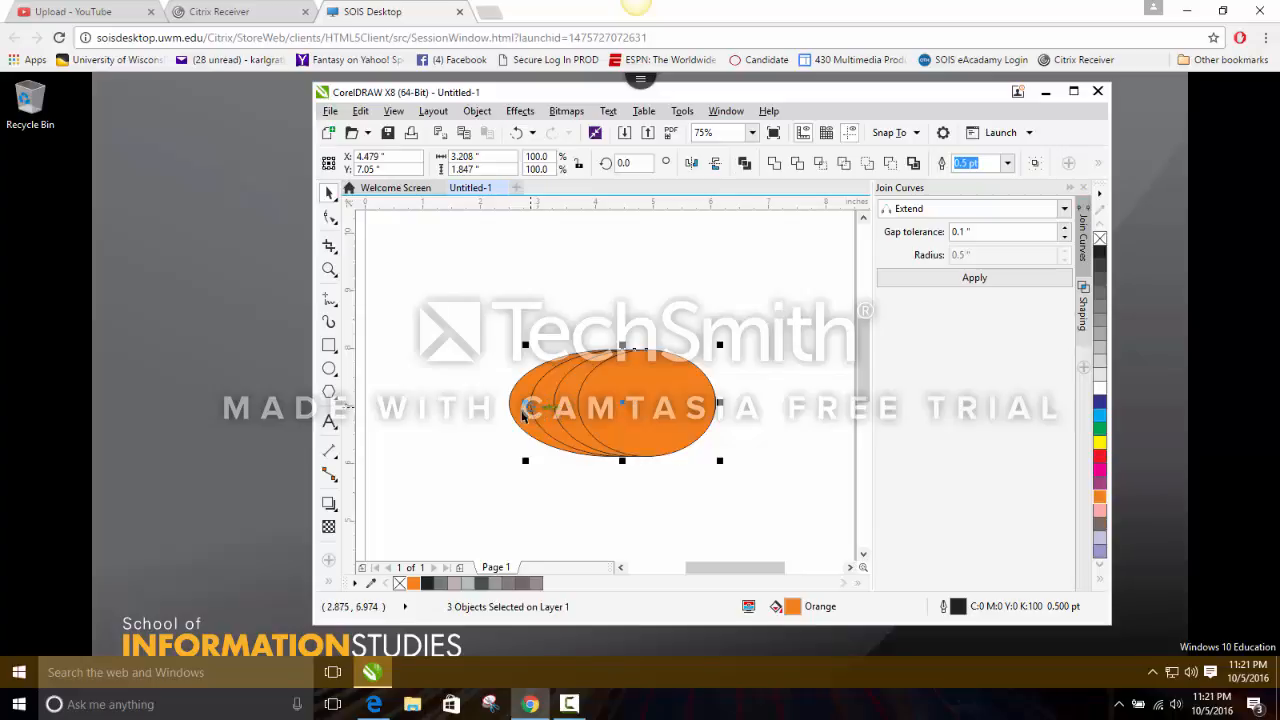
shift+click(512, 406)
right_click(508, 402)
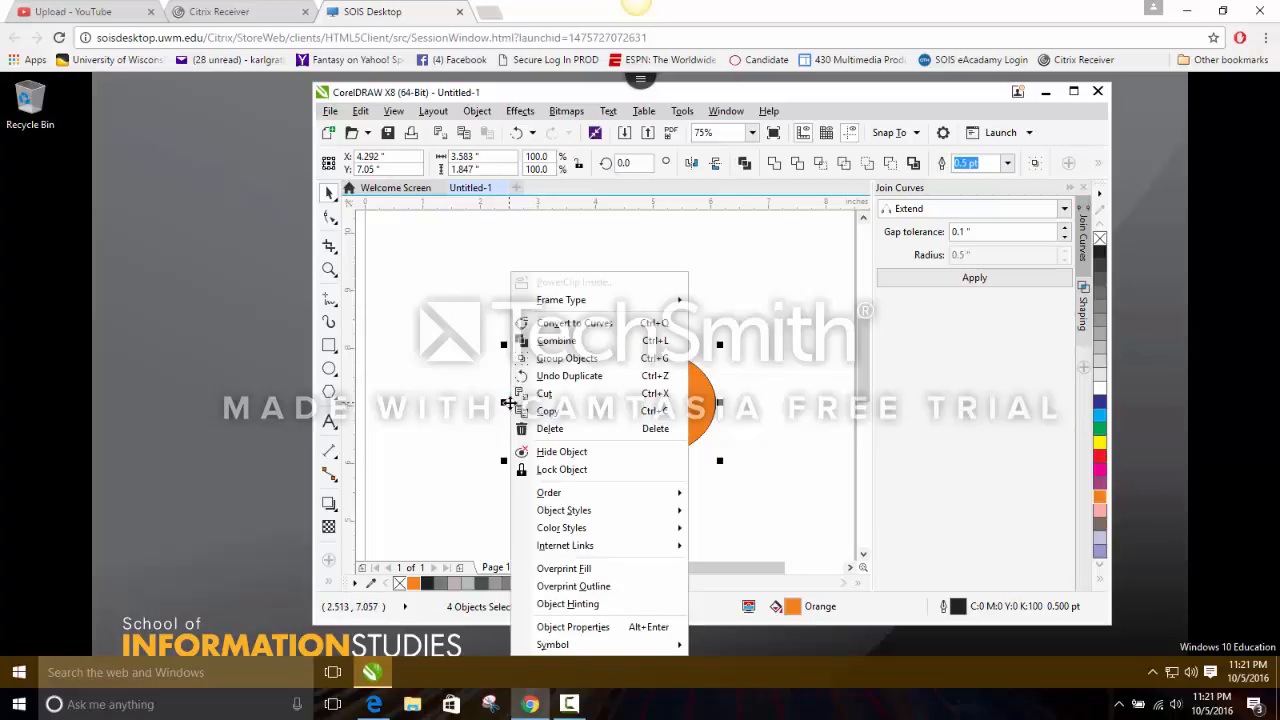
click(541, 411)
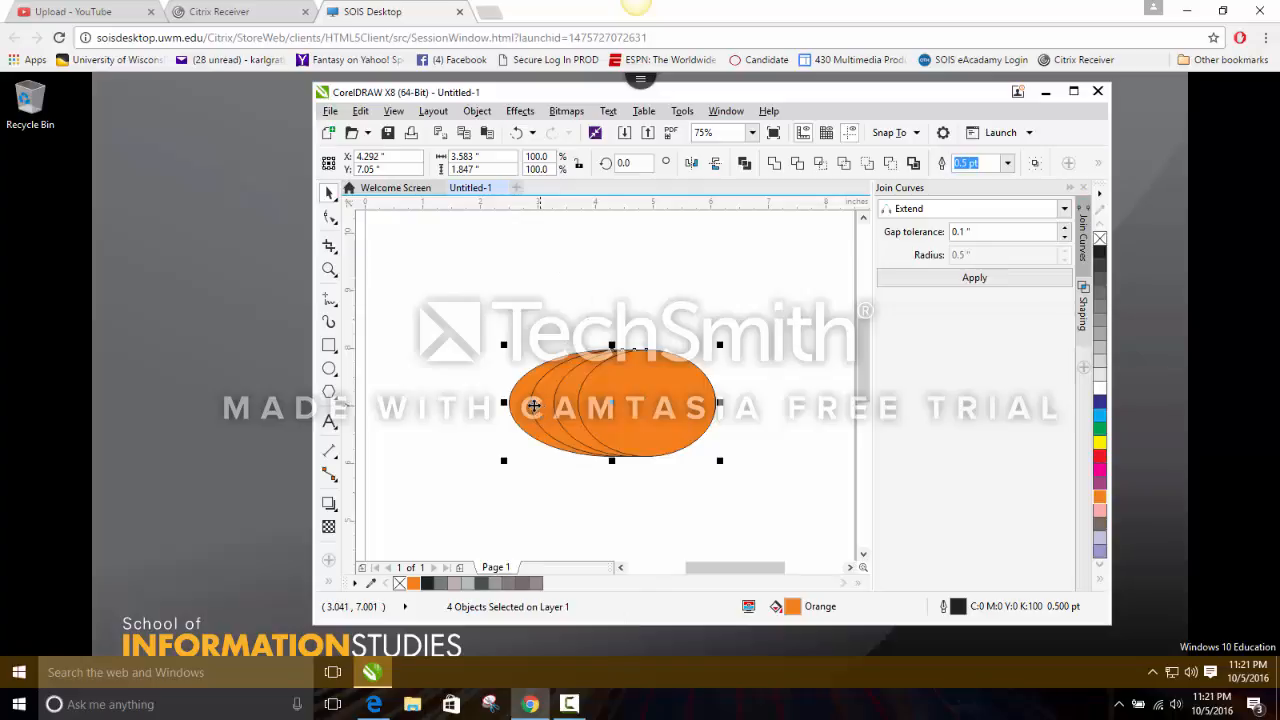
right_click(452, 354)
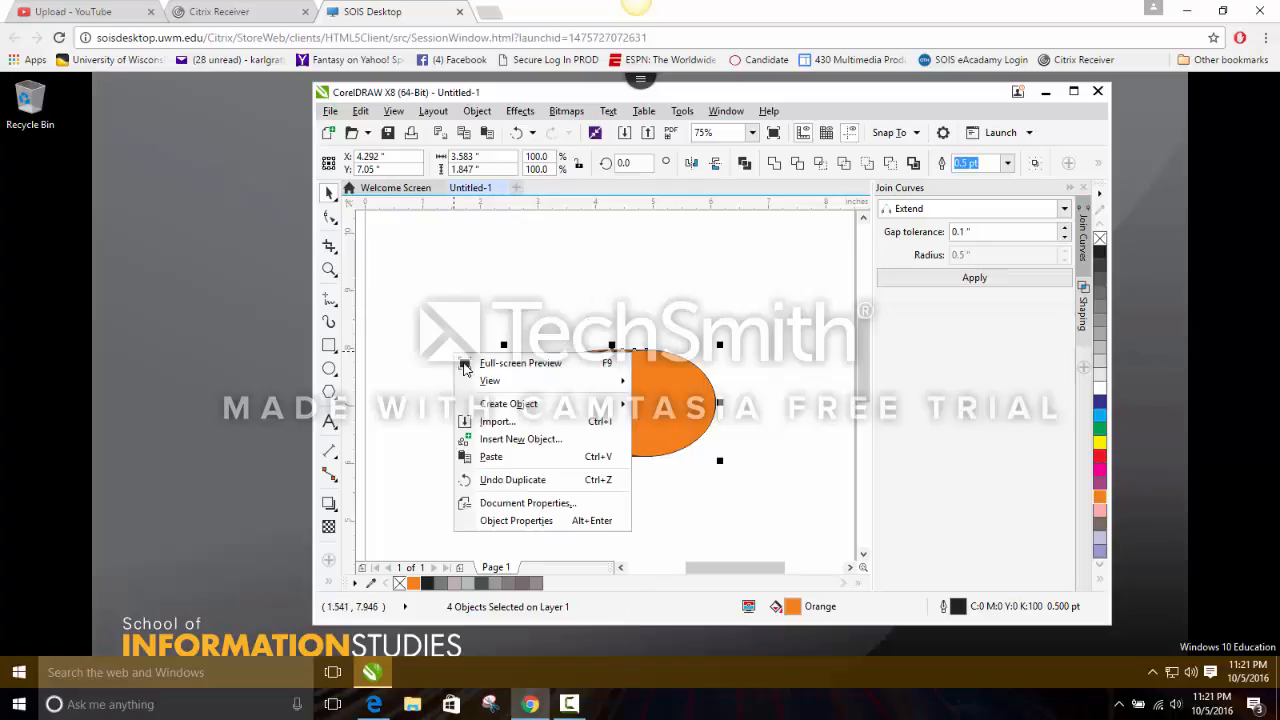
click(512, 456)
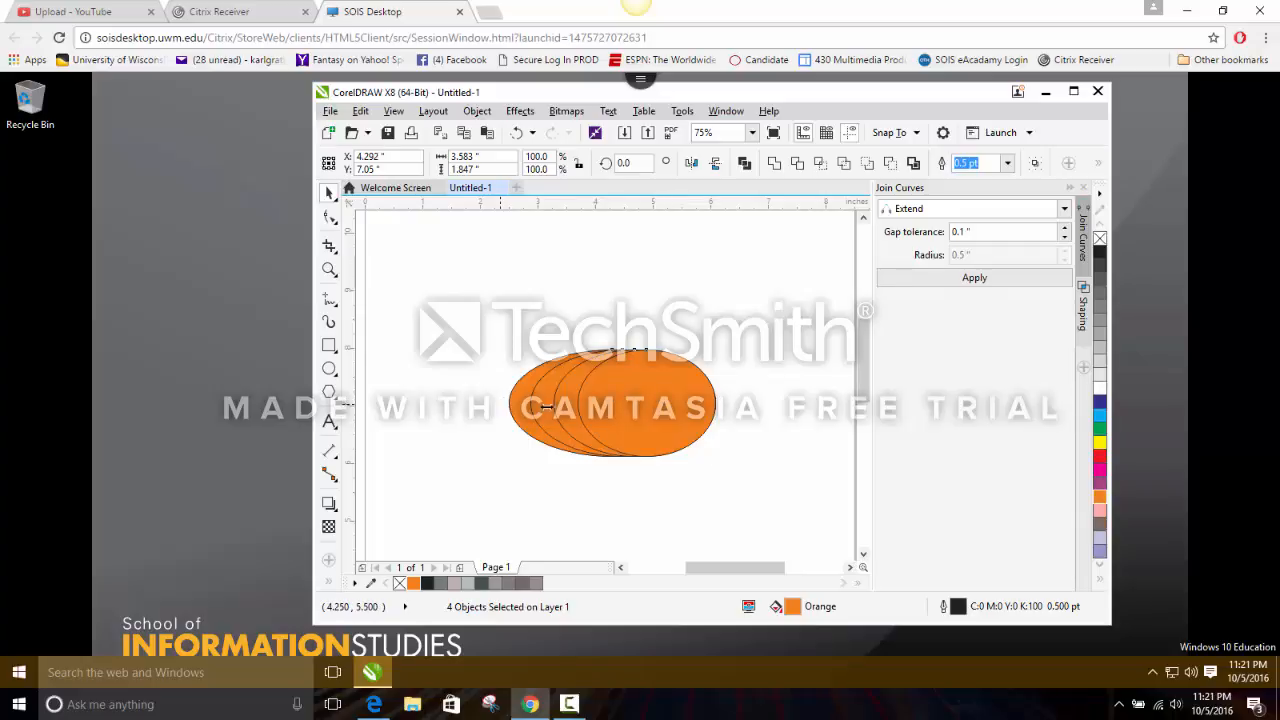
Mirror the pasted ellipses horizontally to the right of the originals and stretch them to about 3.22 in wide.
drag(546, 406, 779, 401)
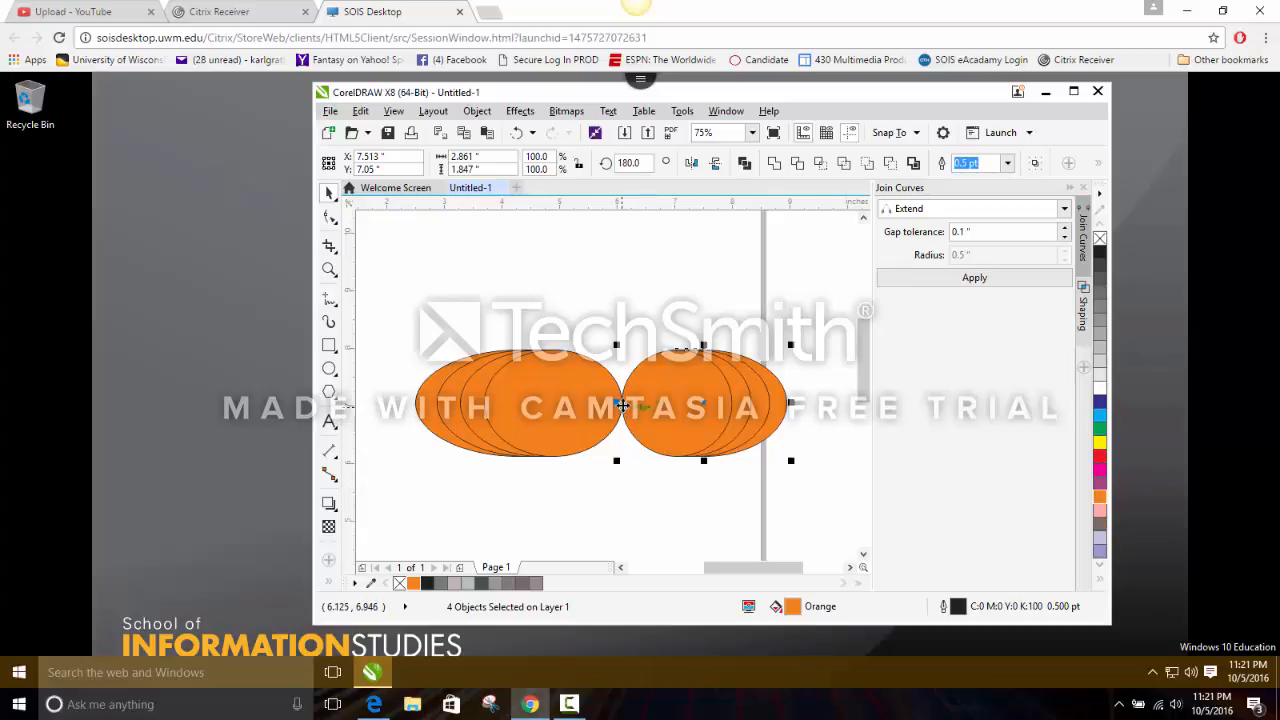
drag(616, 402, 596, 402)
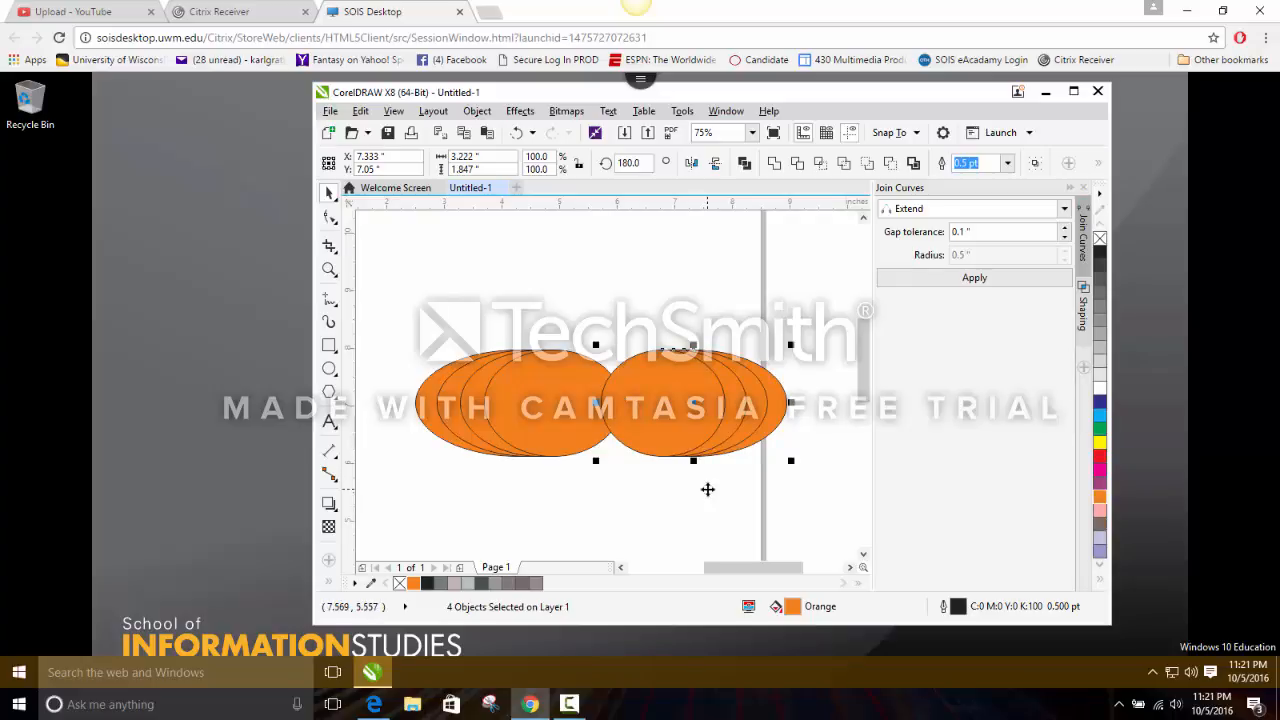
Nudge the mirrored ellipses left over the original set until the innermost ellipses line up, centred at about X 5.29 in.
key(Left)
key(Left)
key(Left)
key(Left)
key(Left)
key(Left)
key(Left)
key(Left)
key(Left)
key(Left)
key(Left)
key(Left)
key(Left)
key(Left)
key(Left)
key(Left)
key(Left)
key(Left)
key(Left)
key(Left)
key(Left)
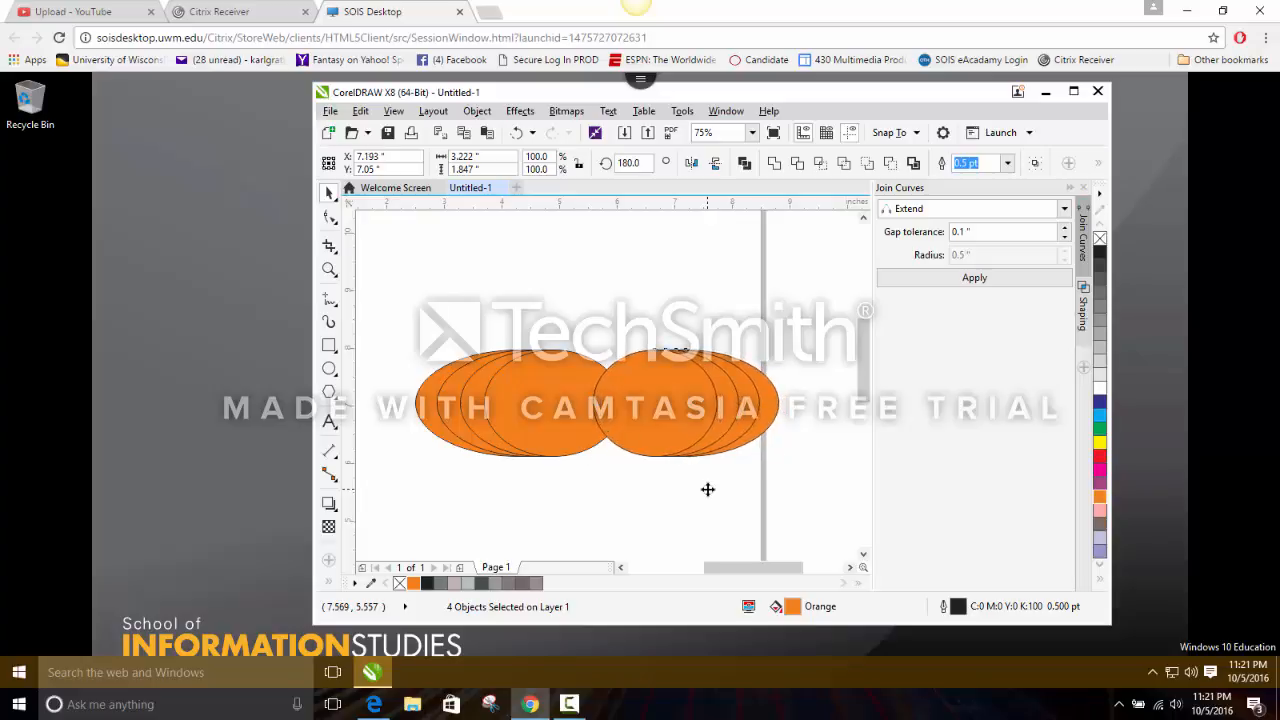
key(Left)
key(Left)
key(Left)
key(Left)
key(Left)
key(Left)
key(Left)
key(Left)
key(Left)
key(Left)
key(Left)
key(Left)
key(Left)
key(Left)
key(Left)
key(Left)
key(Left)
key(Left)
key(Left)
key(Left)
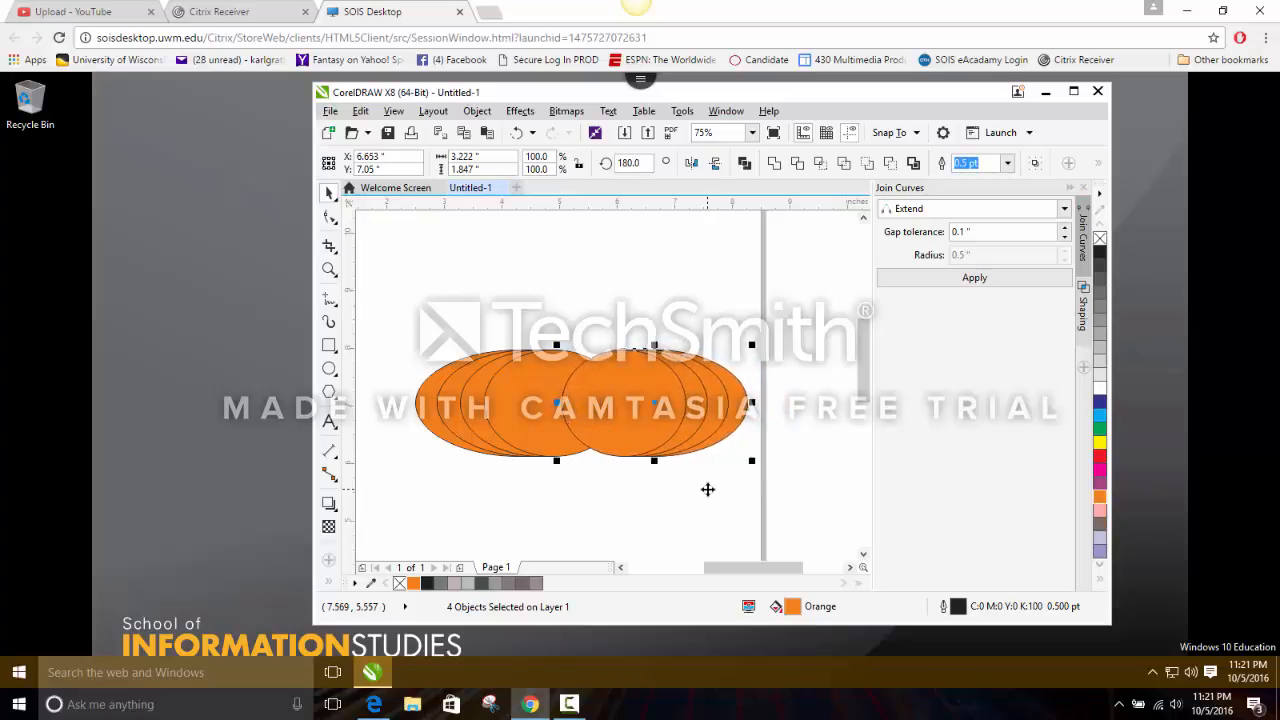
key(Left)
key(Left)
key(Left)
key(Left)
key(Left)
key(Left)
key(Left)
key(Left)
key(Left)
key(Left)
key(Left)
key(Left)
key(Left)
key(Left)
key(Left)
key(Left)
key(Left)
key(Left)
key(Left)
key(Left)
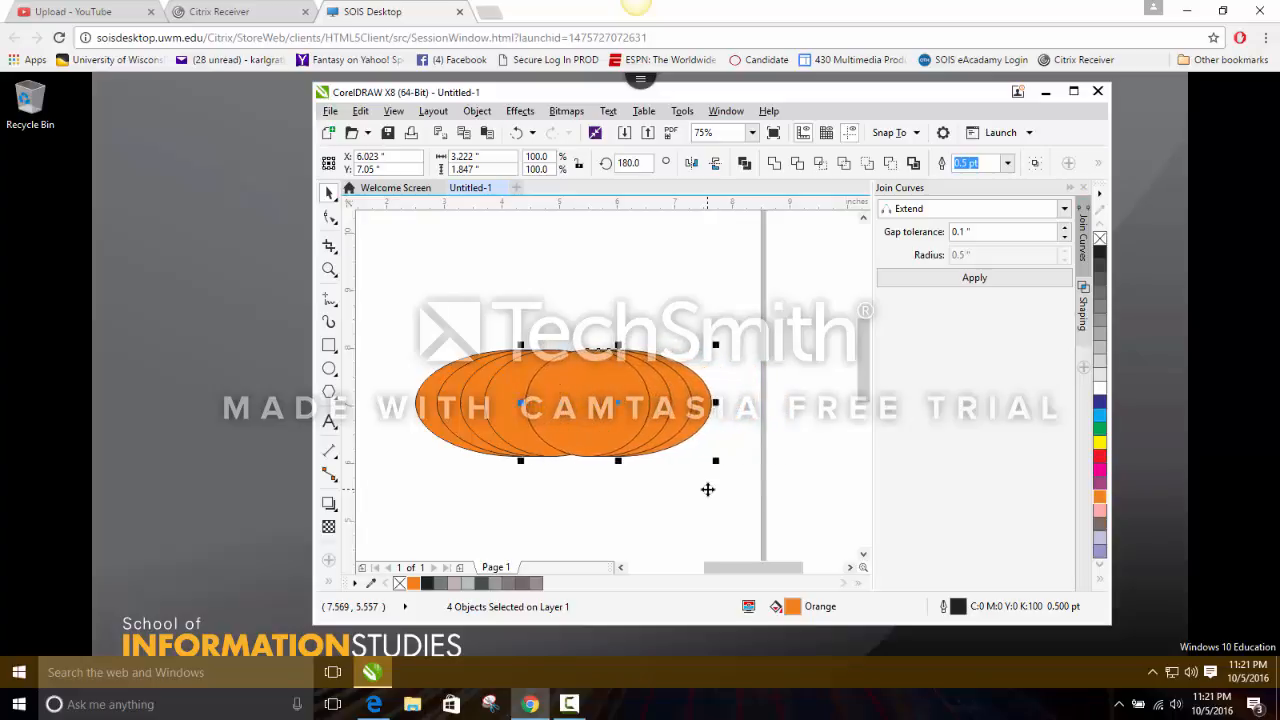
key(Left)
key(Left)
key(Left)
key(Left)
key(Left)
key(Left)
key(Left)
key(Left)
key(Left)
key(Left)
key(Left)
key(Left)
key(Left)
key(Left)
key(Left)
key(Left)
key(Left)
key(Left)
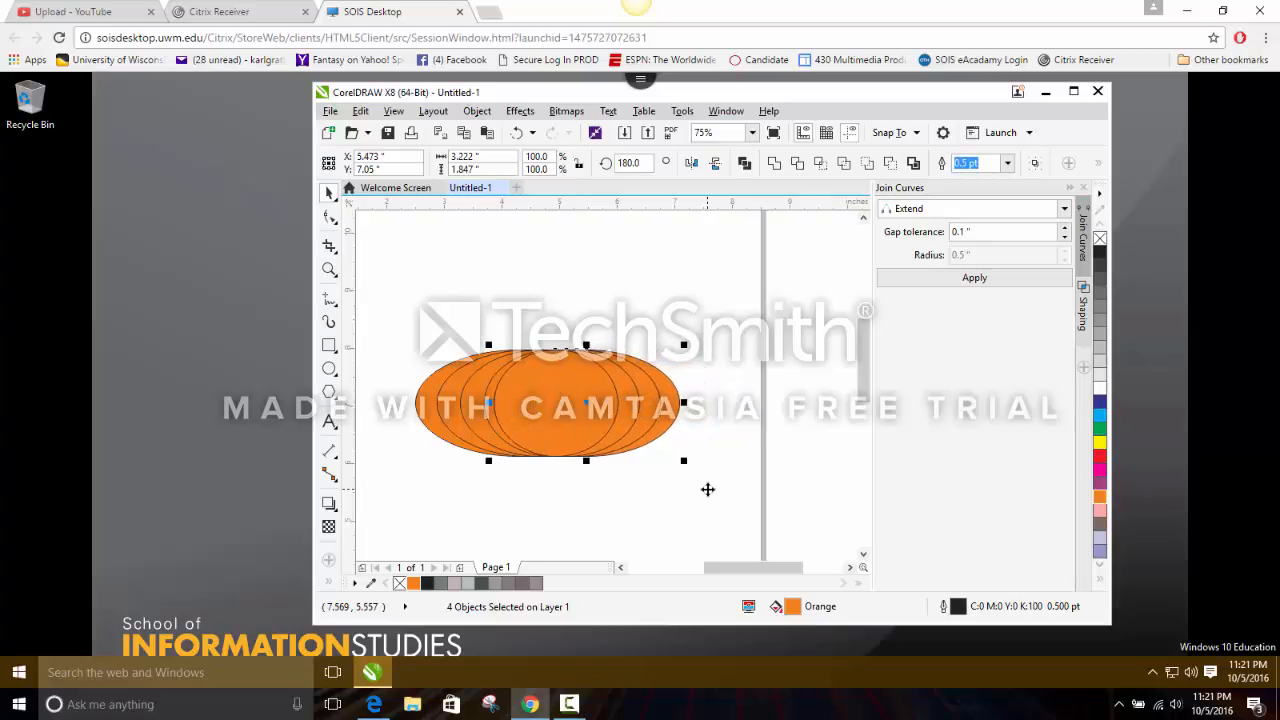
key(Left)
key(Left)
key(Left)
key(Left)
key(Left)
key(Left)
key(Left)
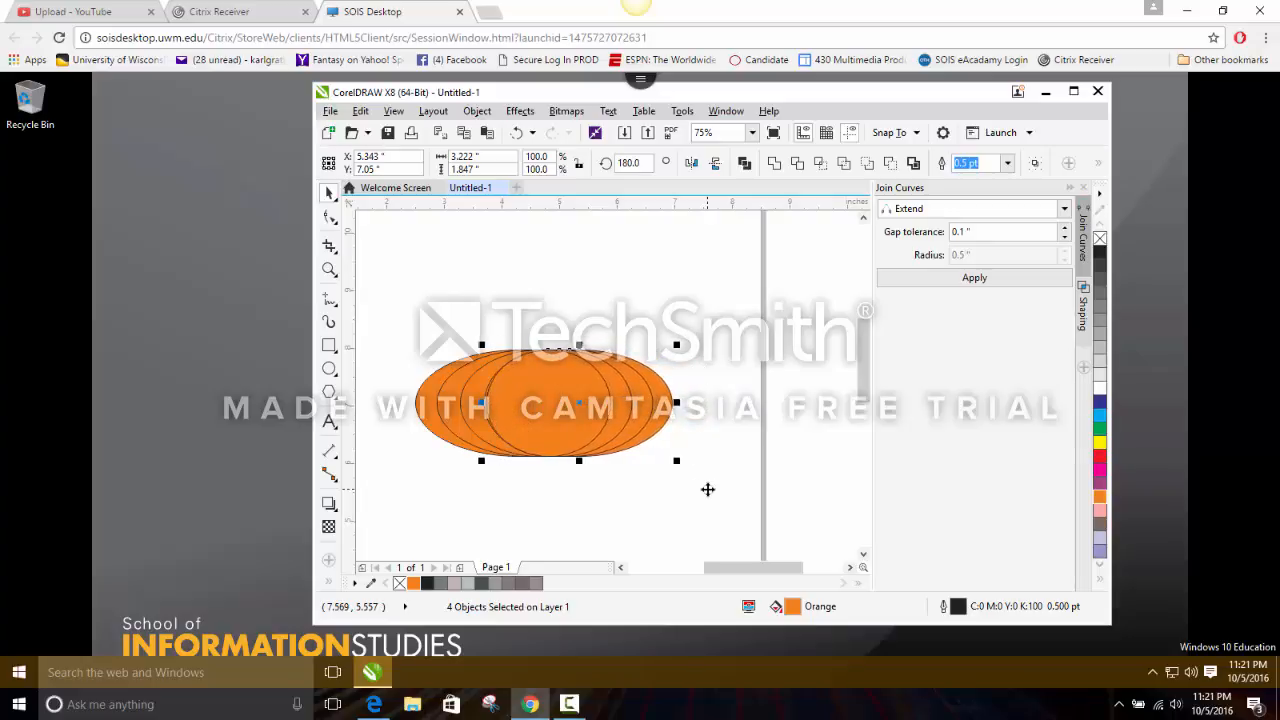
key(Left)
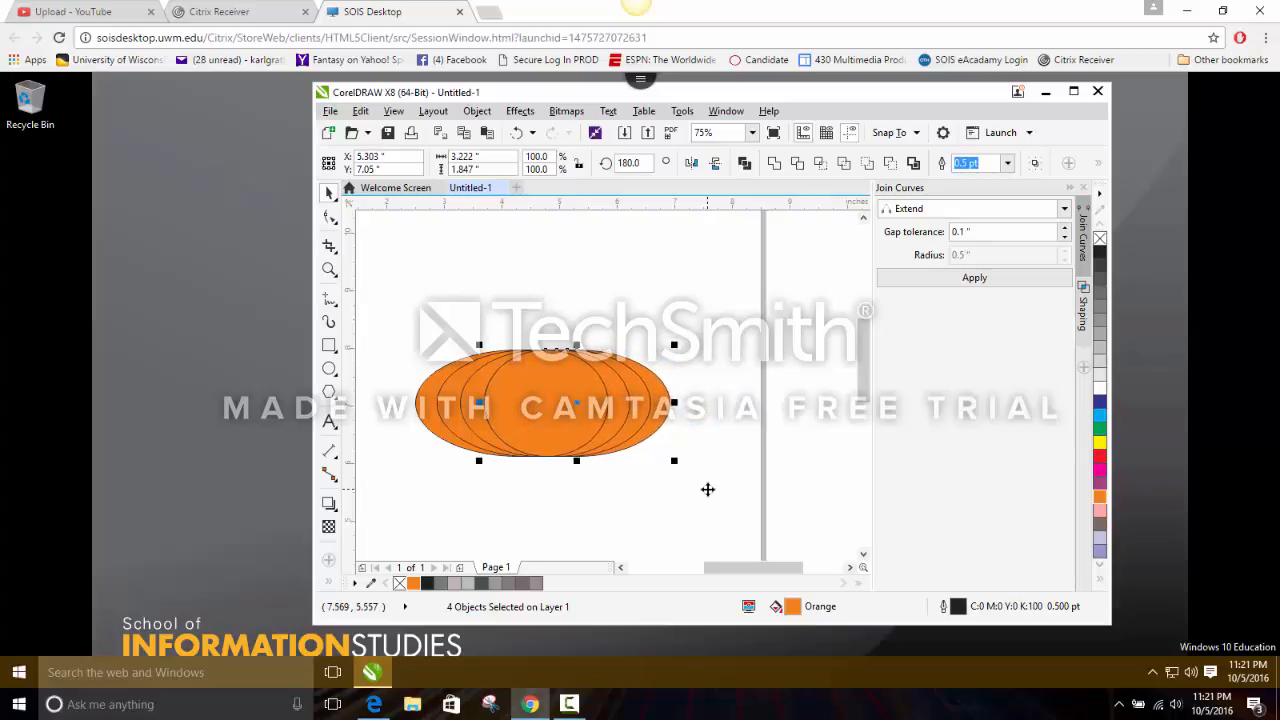
key(Left)
Draw a narrow vertical ellipse in the middle of the orange shape and widen it to about 1.15 by 1.84 in.
click(329, 369)
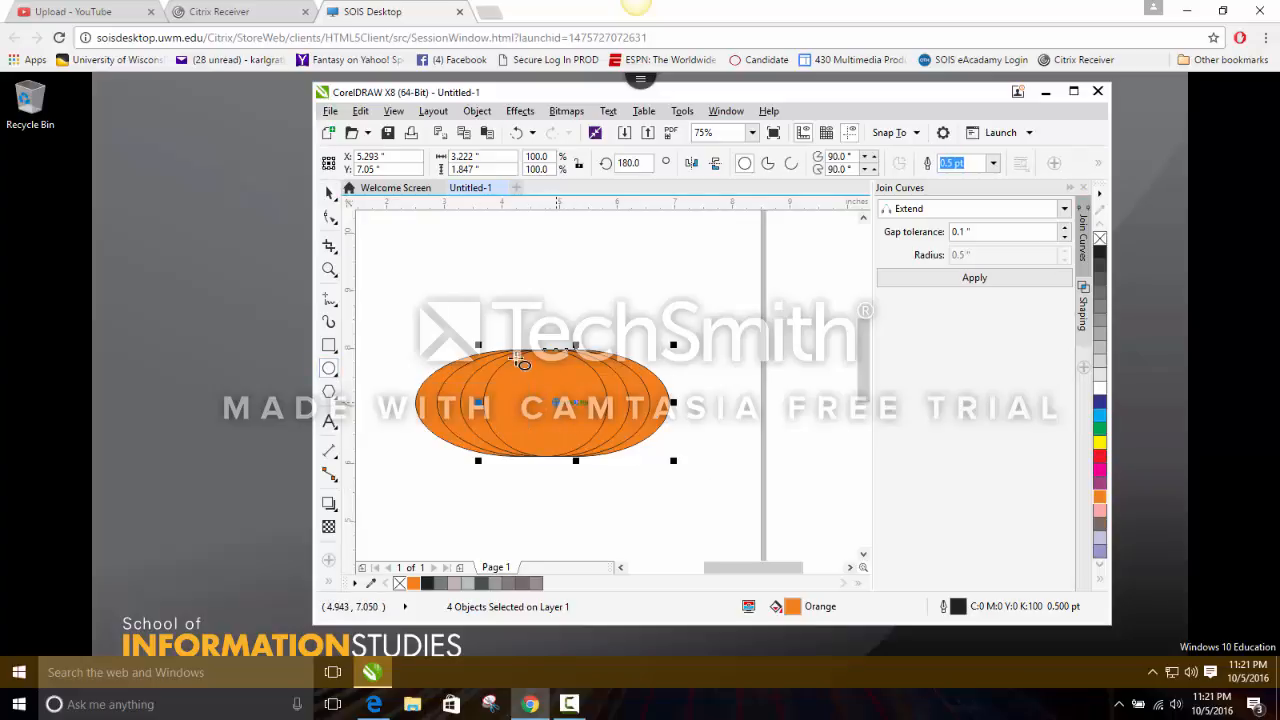
drag(533, 352, 566, 458)
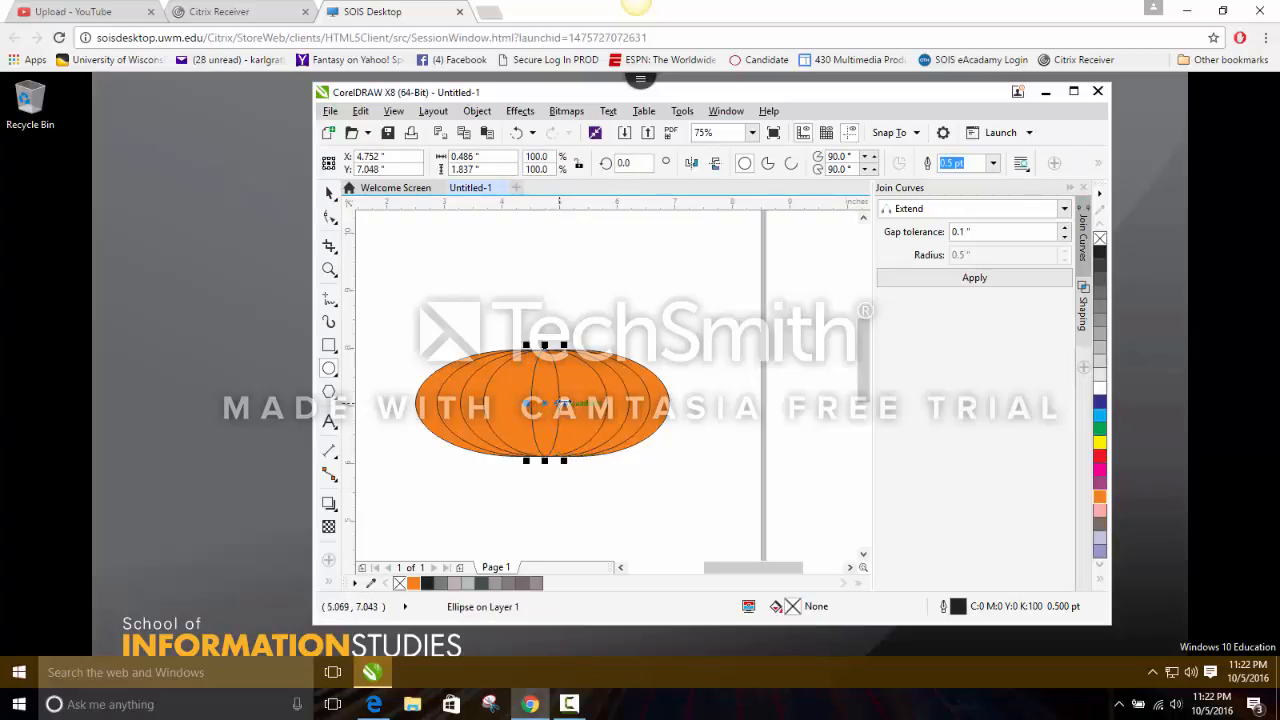
drag(565, 403, 504, 404)
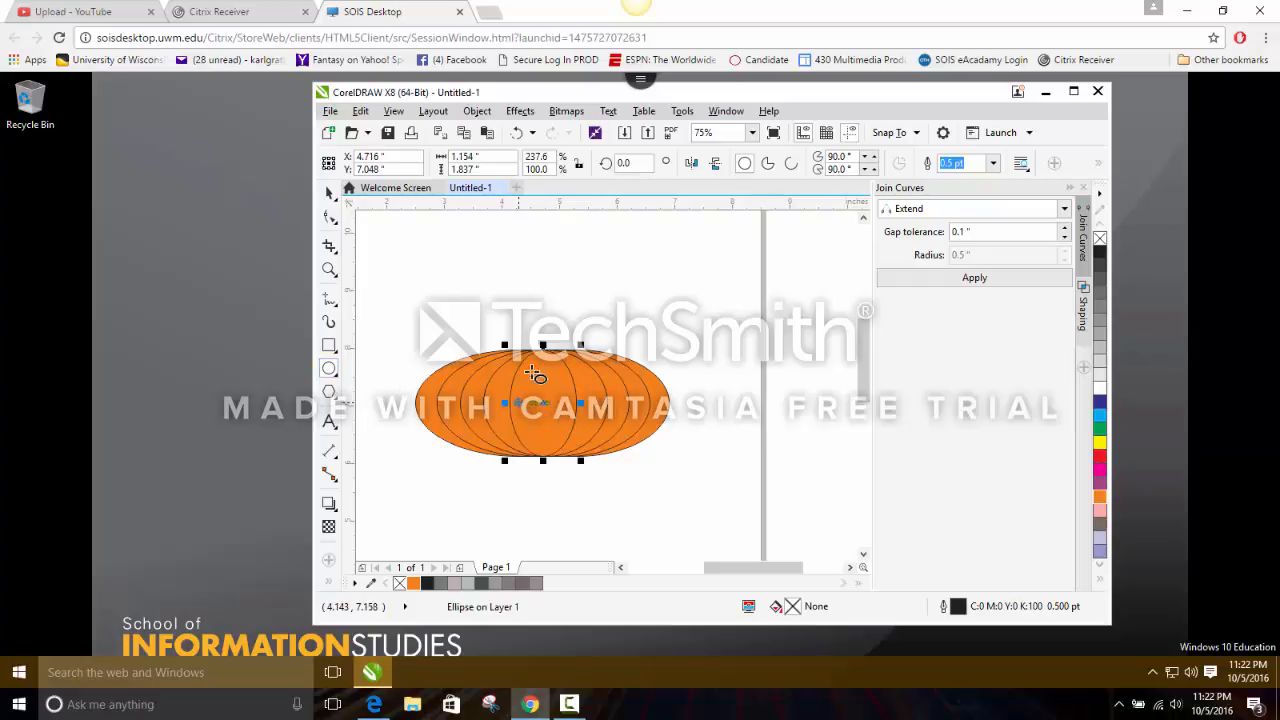
Draw a second, narrower ellipse inside the central one, widen it to about 0.47 by 1.81 in, and deselect it.
drag(538, 351, 554, 459)
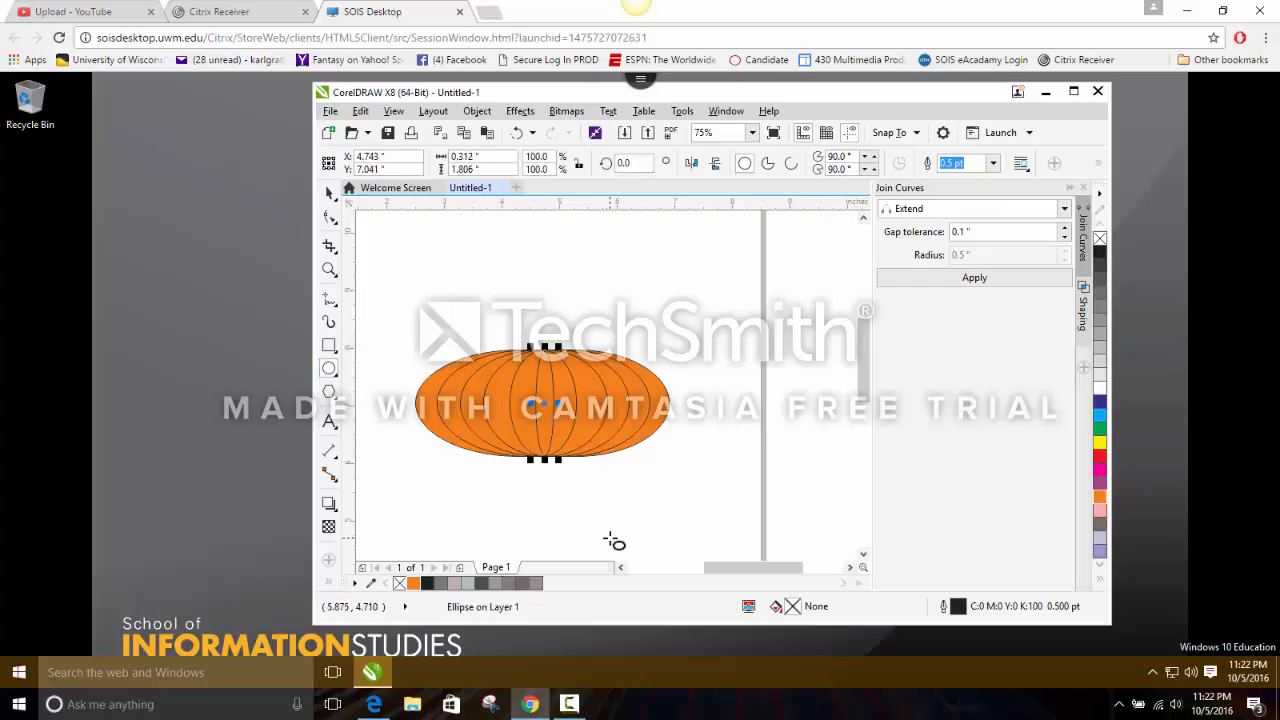
drag(558, 404, 522, 406)
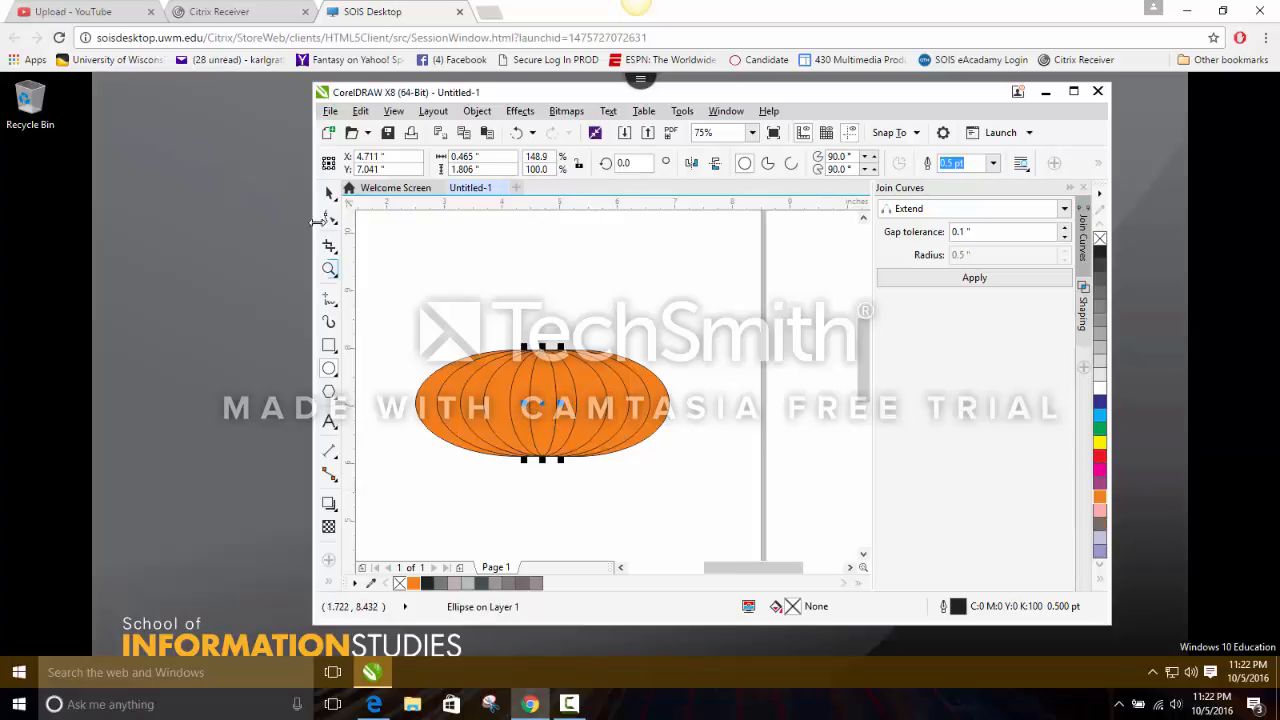
click(330, 193)
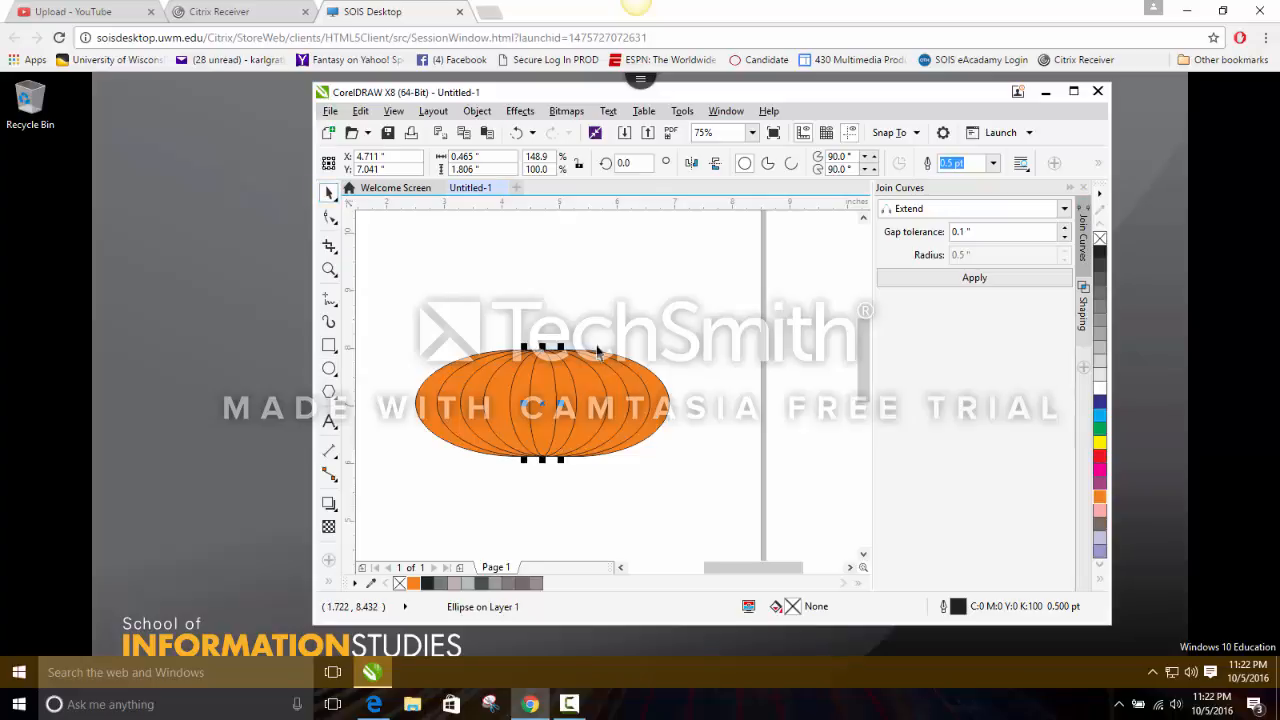
click(573, 505)
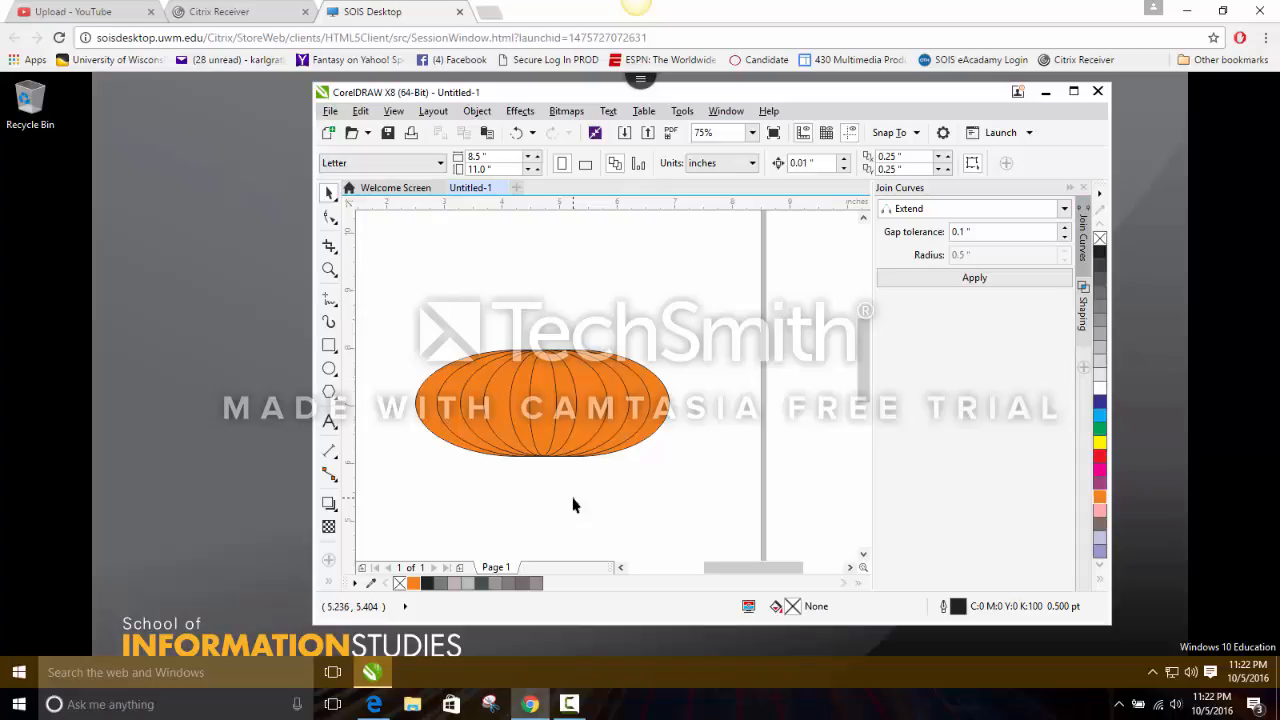
Draw a rectangle about 0.6 by 0.92 in above the pumpkin's left side and convert it to curves.
click(328, 347)
mouse_move(428, 318)
mouse_down()
mouse_move(448, 264)
mouse_move(466, 262)
mouse_up()
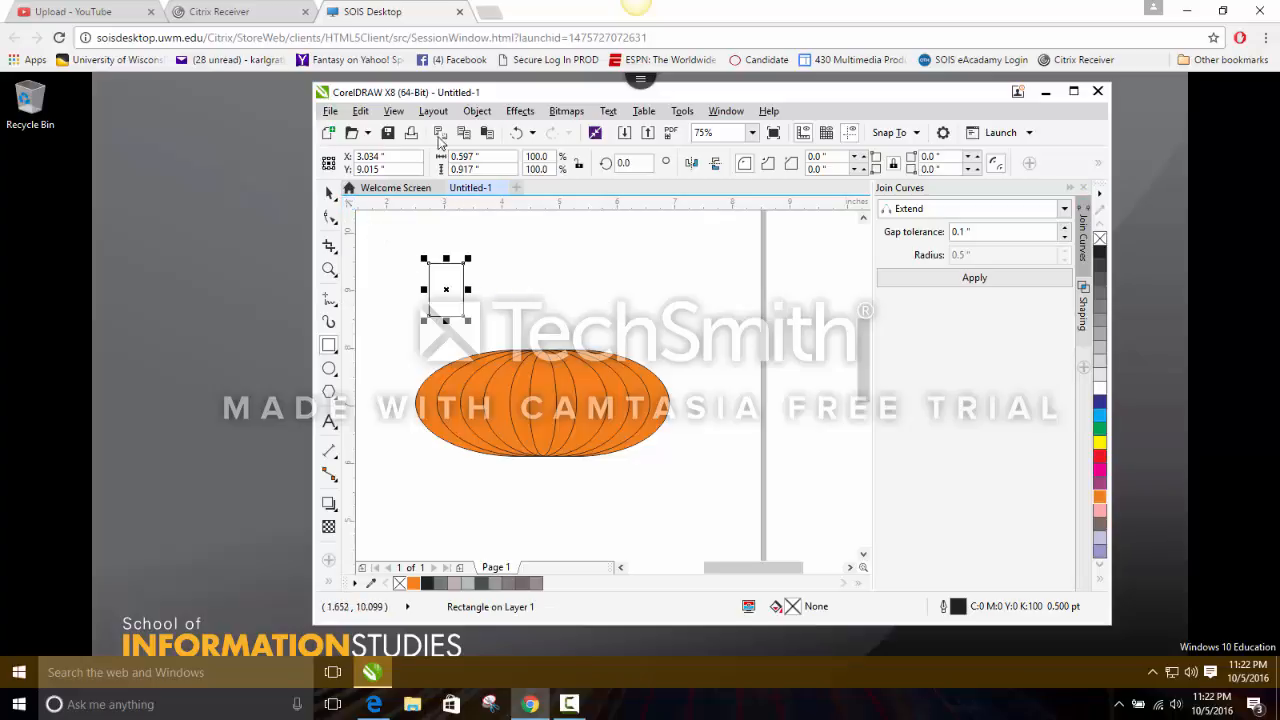
click(475, 112)
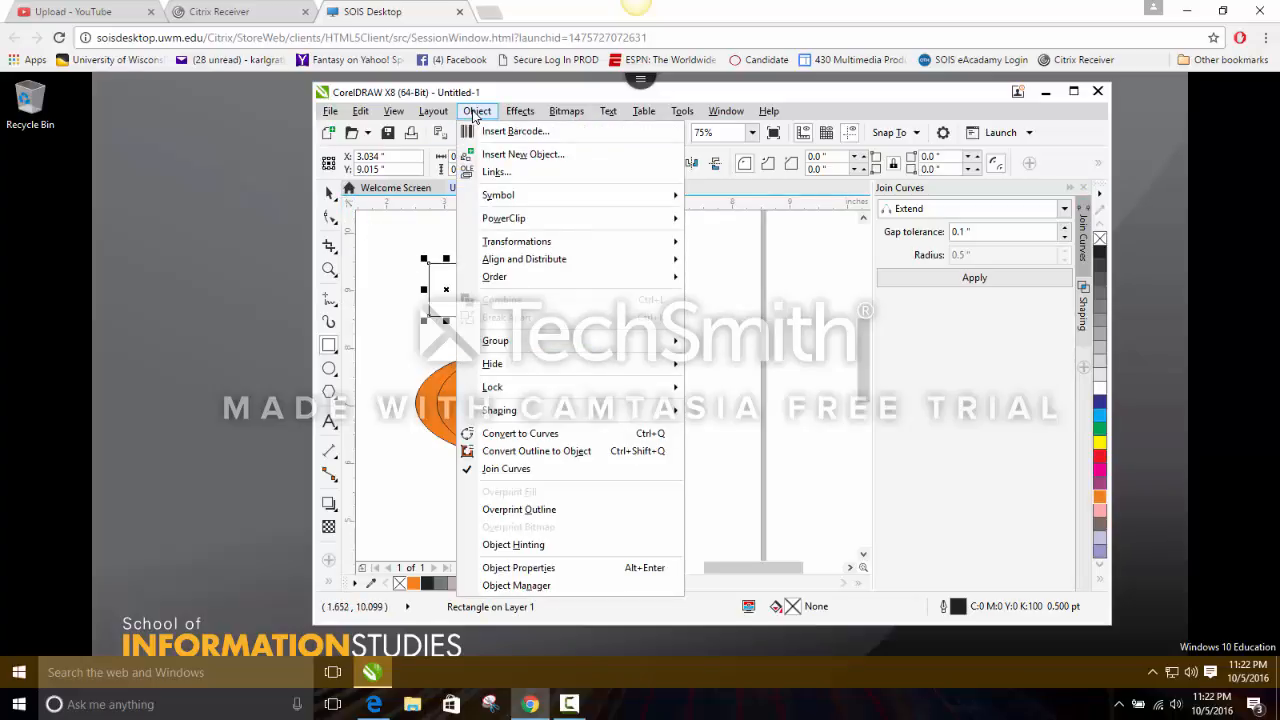
click(520, 433)
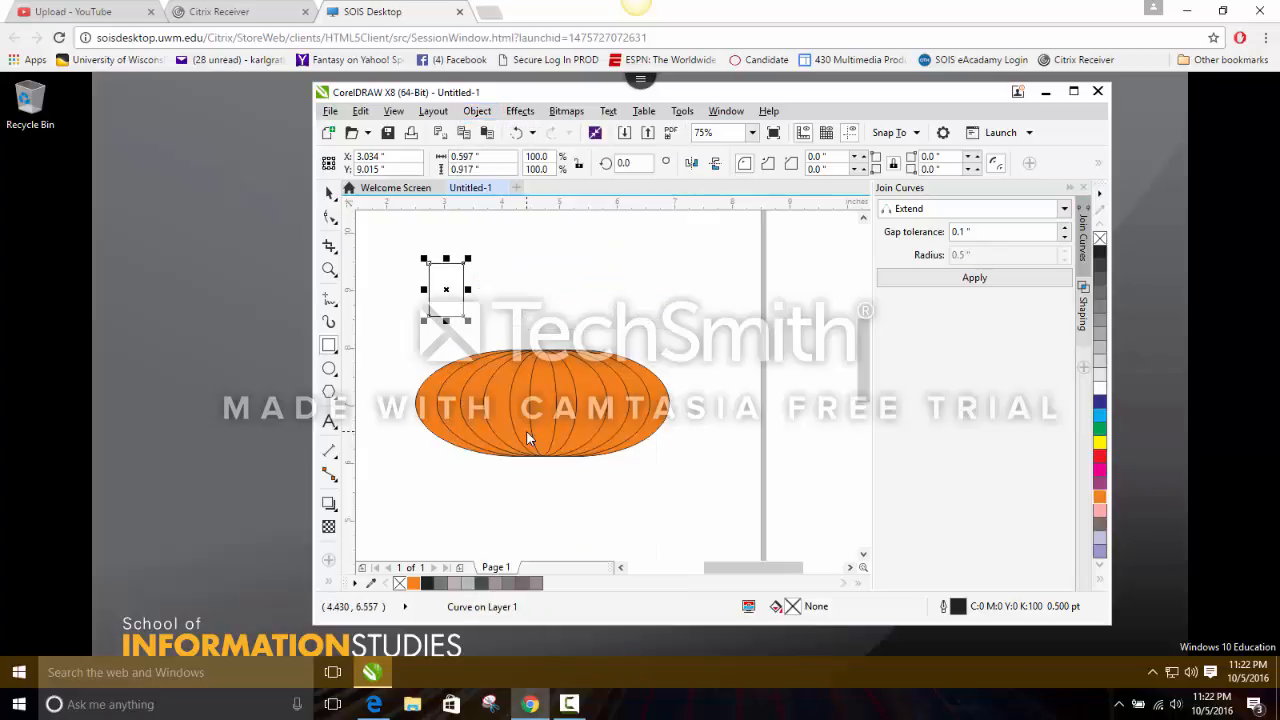
Reshape the rectangle's corner nodes into a slanted stem tapering to a point at the upper left, about 0.81 by 1.21 in overall.
click(325, 219)
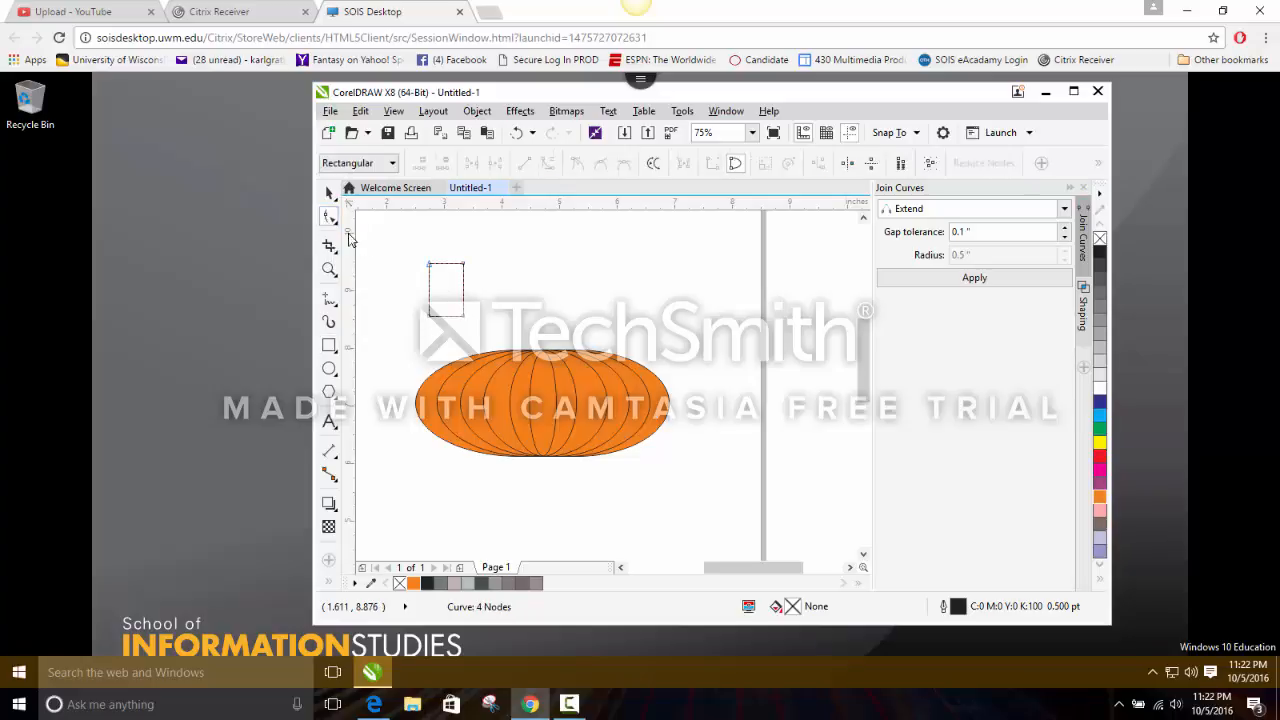
click(443, 317)
click(601, 165)
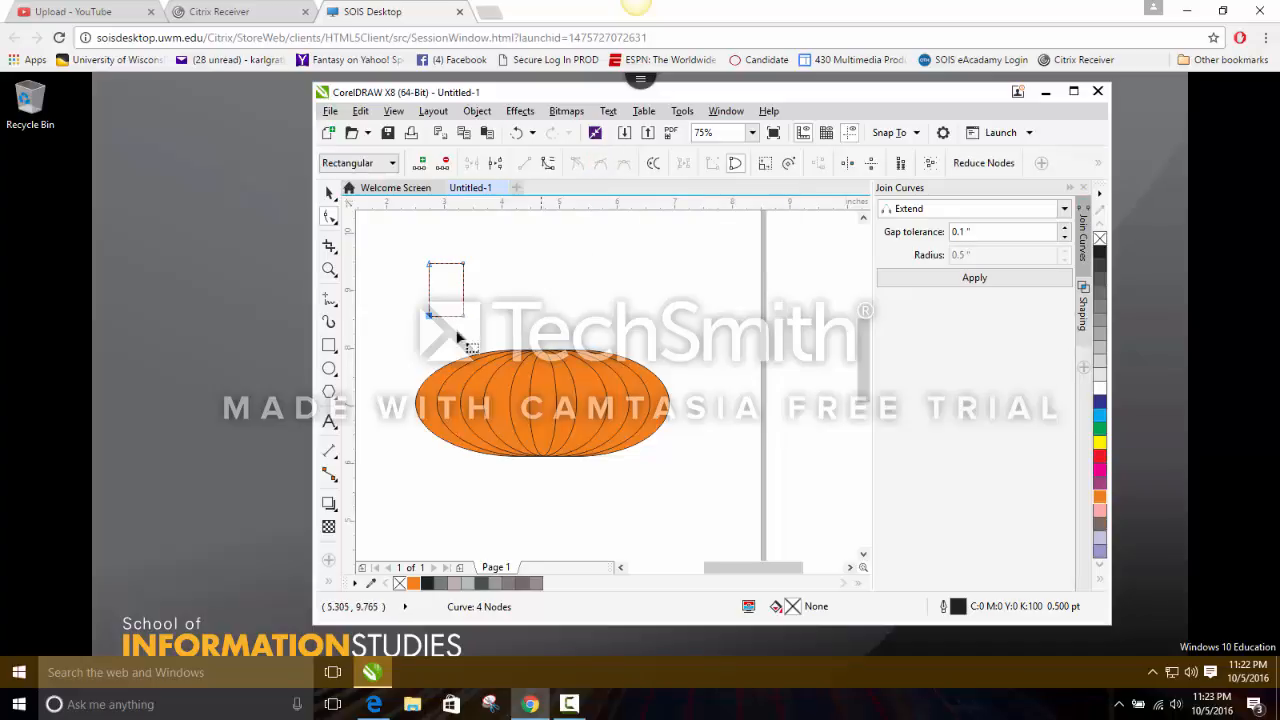
mouse_move(443, 326)
mouse_down()
mouse_move(453, 318)
mouse_move(440, 305)
mouse_up()
drag(463, 263, 454, 280)
drag(434, 269, 418, 247)
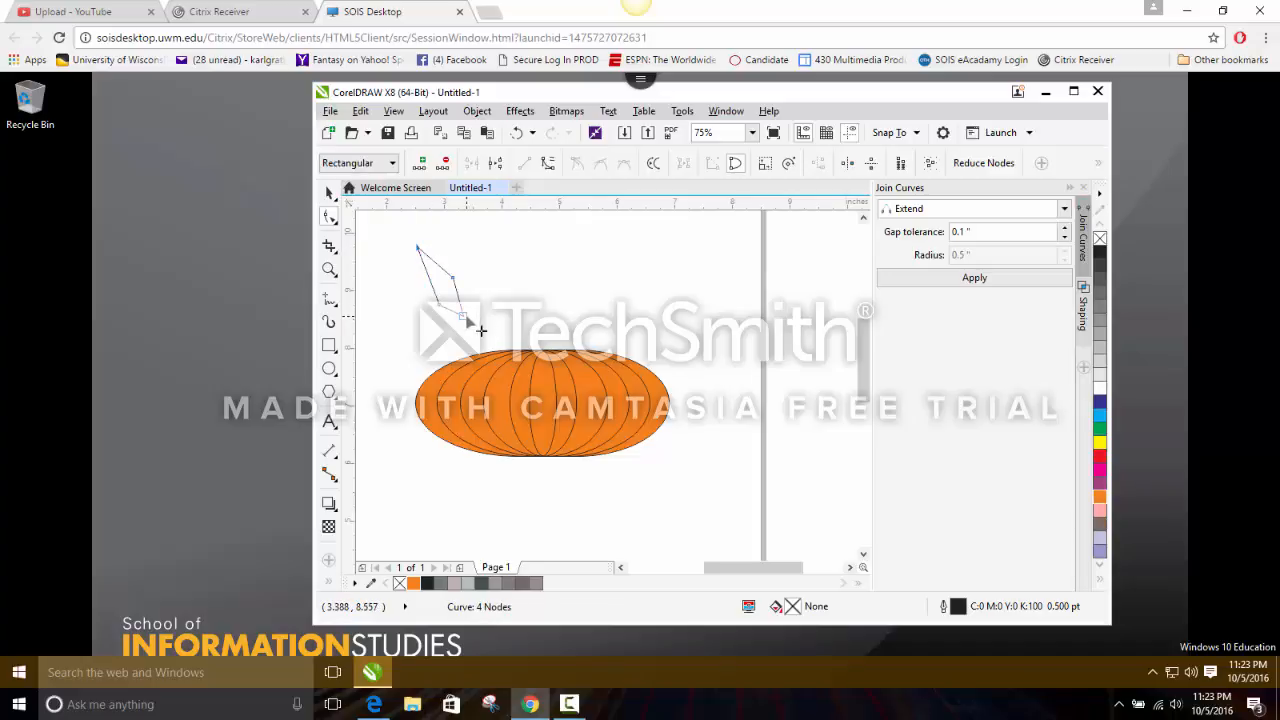
drag(472, 314, 440, 310)
click(543, 307)
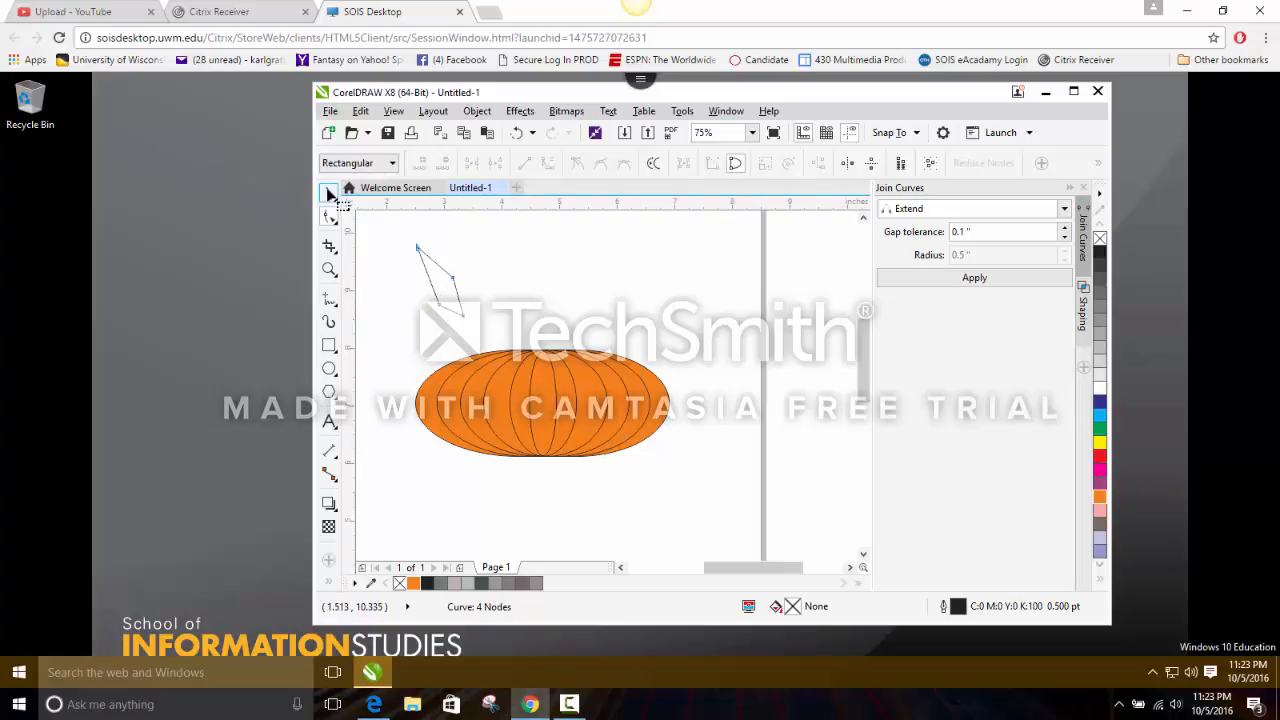
Give the stem shape a uniform brown fill of C29 M65 Y100 K18 through its object properties.
click(330, 192)
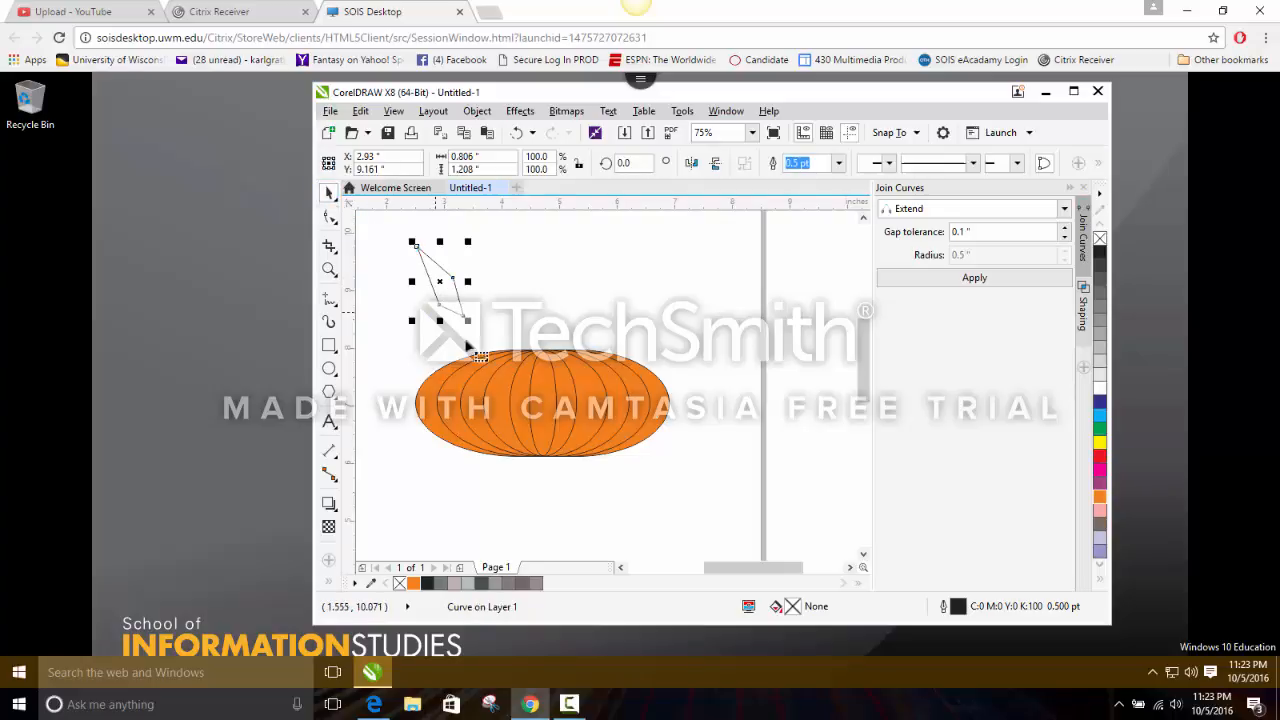
right_click(446, 276)
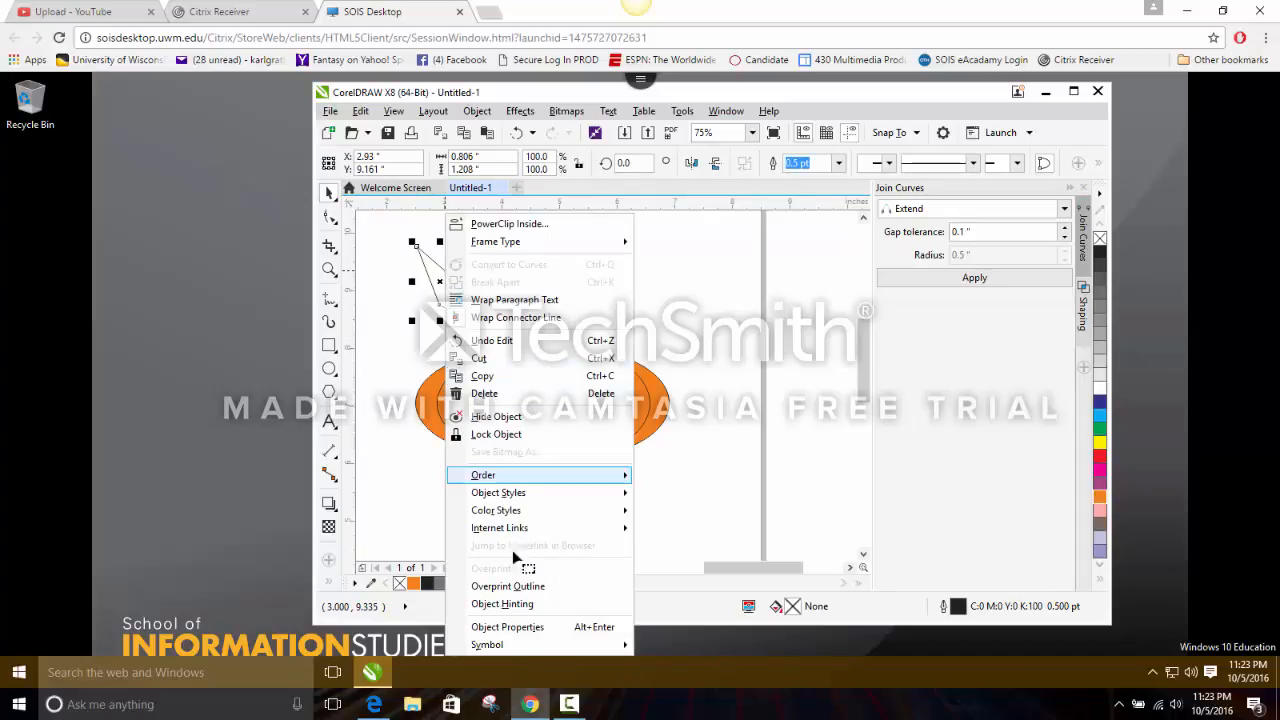
click(520, 627)
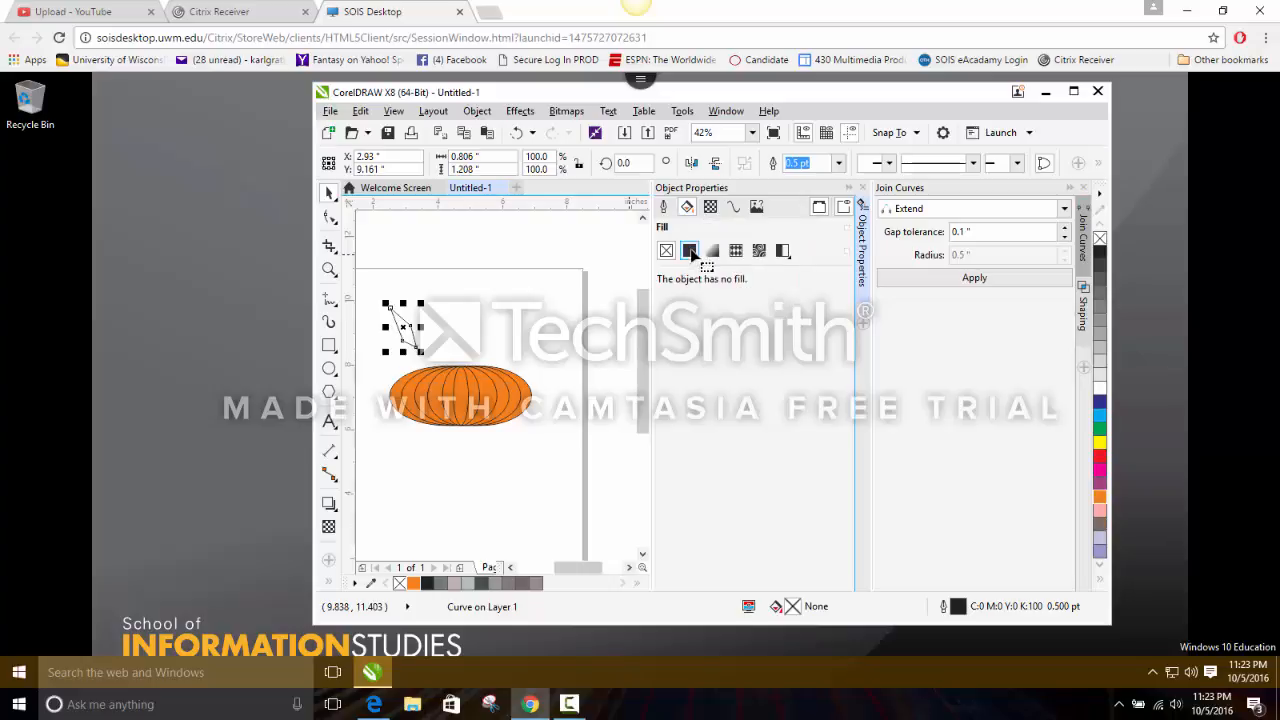
click(690, 252)
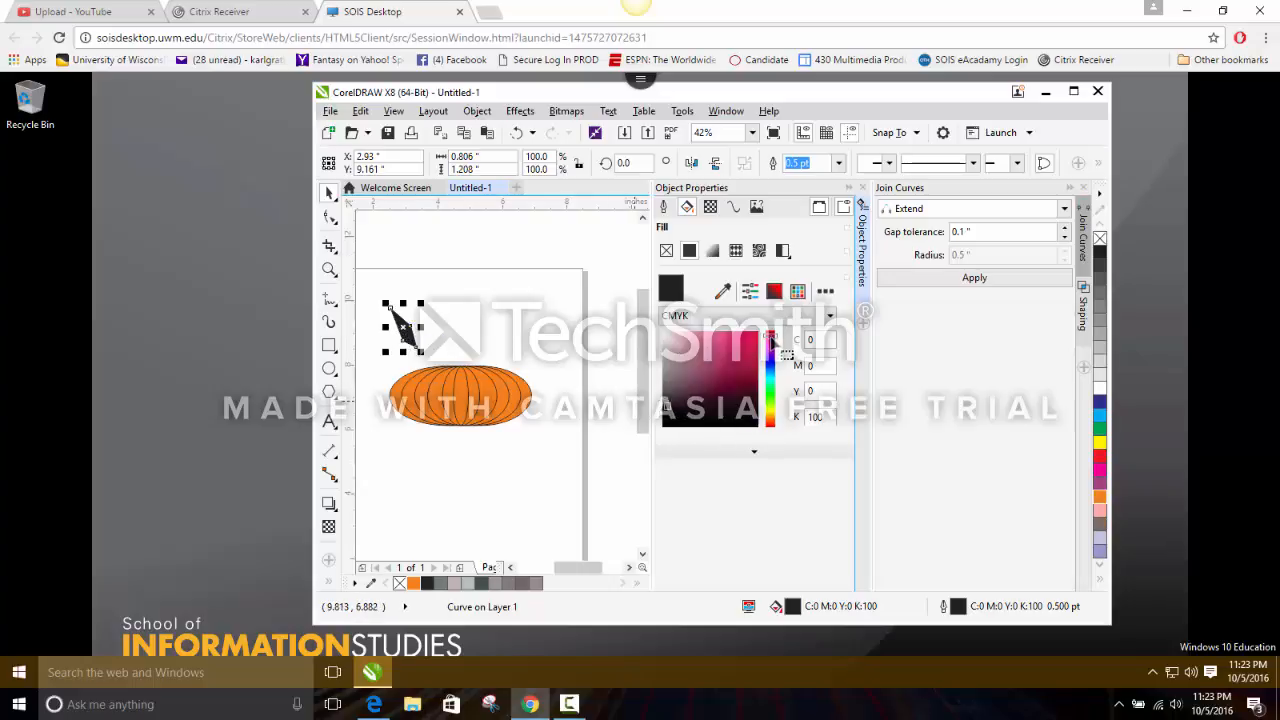
drag(770, 345, 769, 420)
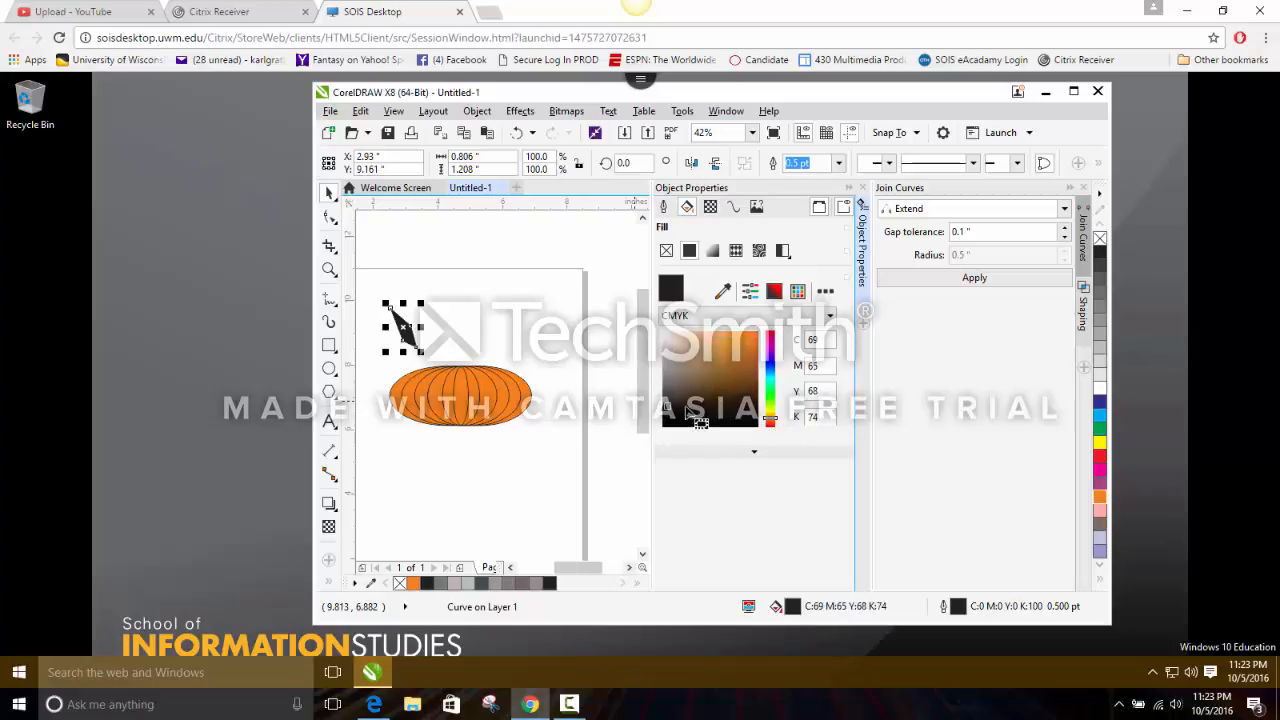
click(728, 367)
drag(727, 365, 745, 367)
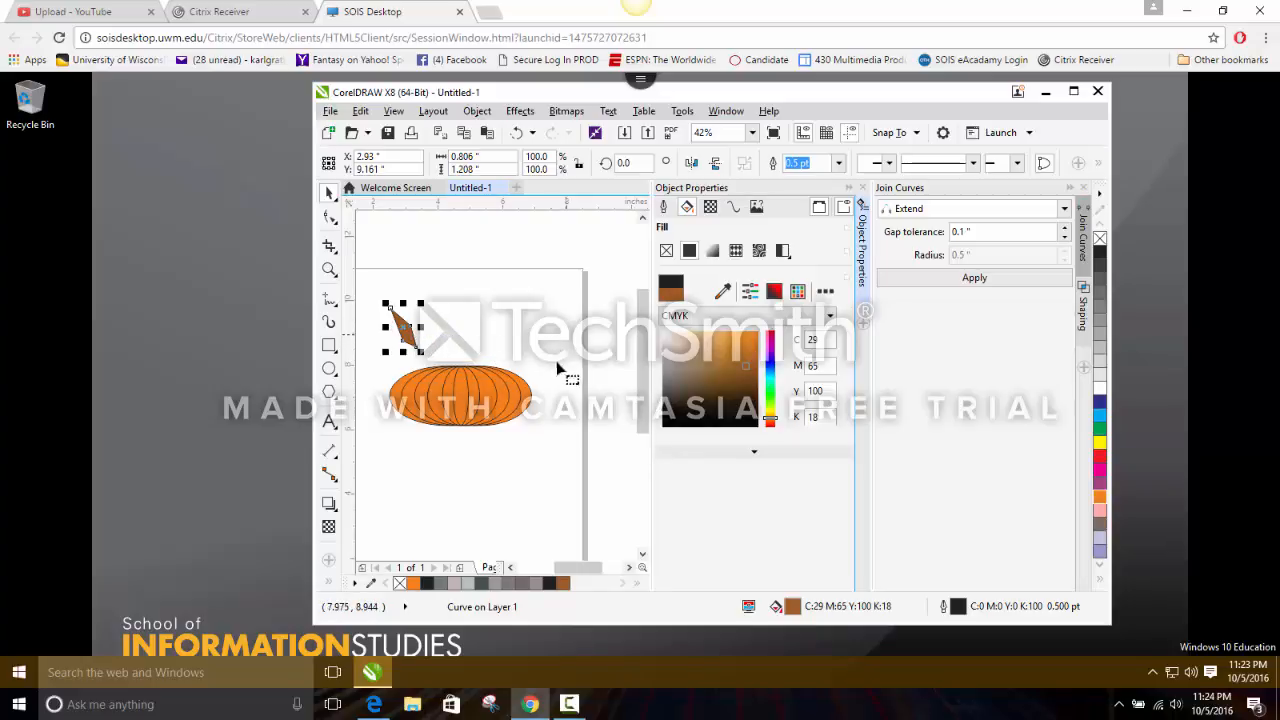
click(863, 187)
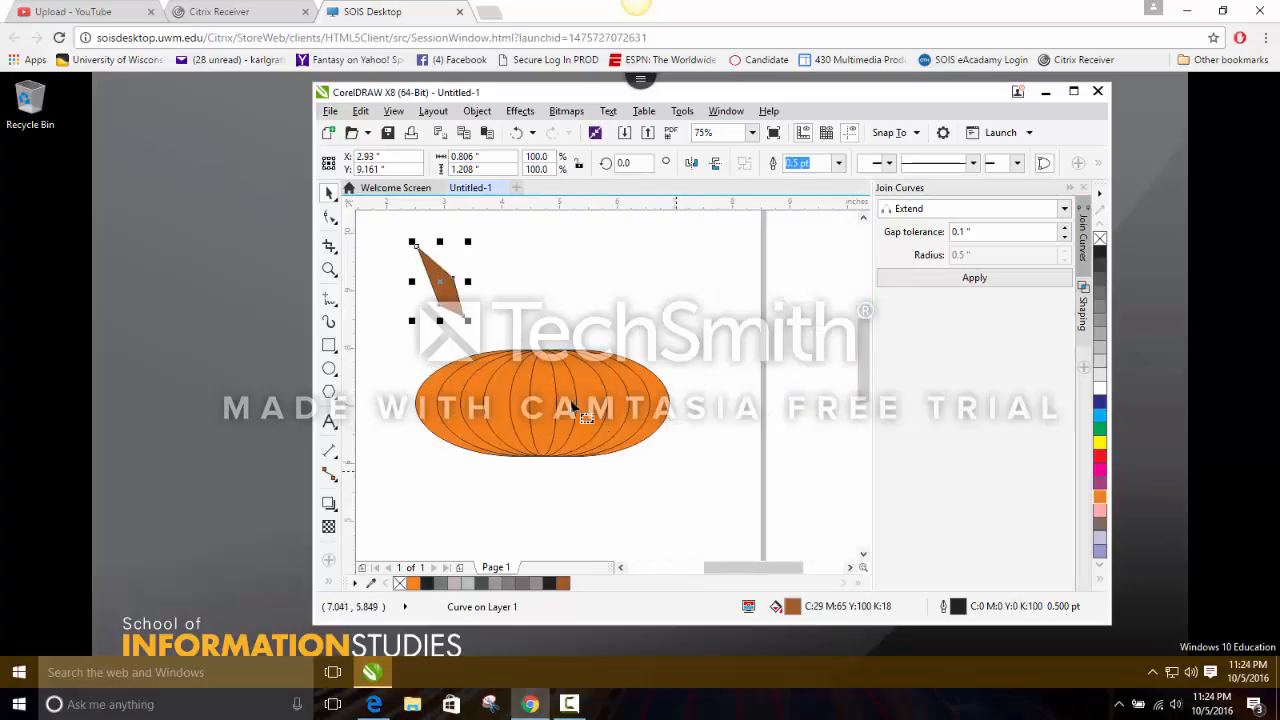
Move the stem to the pumpkin's top centre, at about X 4.49, Y 8.36 in, and send it to the back of the layer.
drag(456, 297, 525, 312)
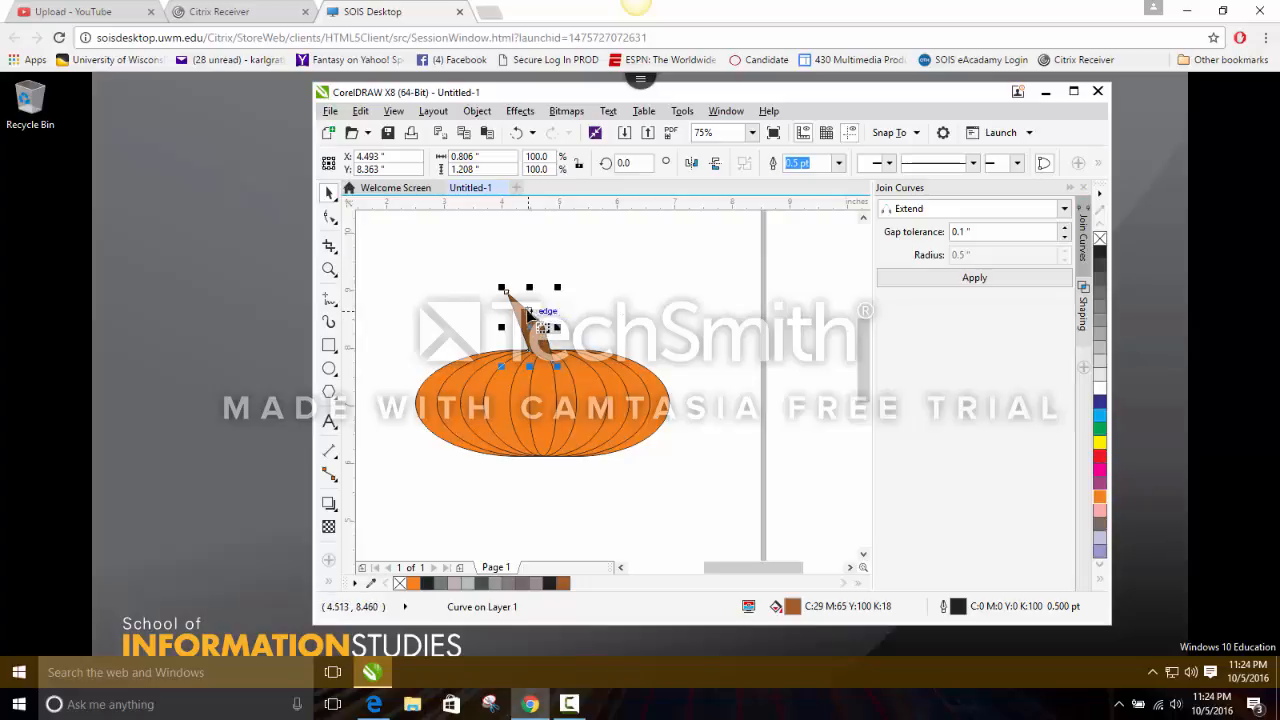
right_click(522, 312)
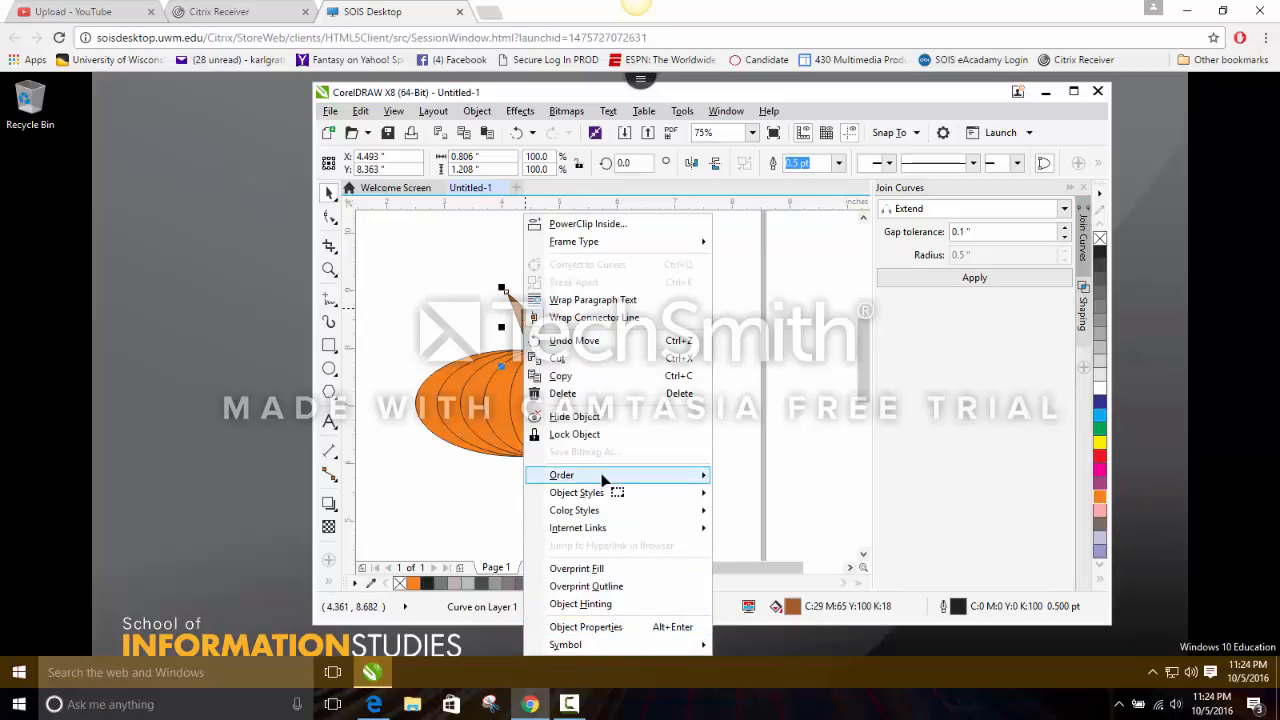
mouse_move(603, 480)
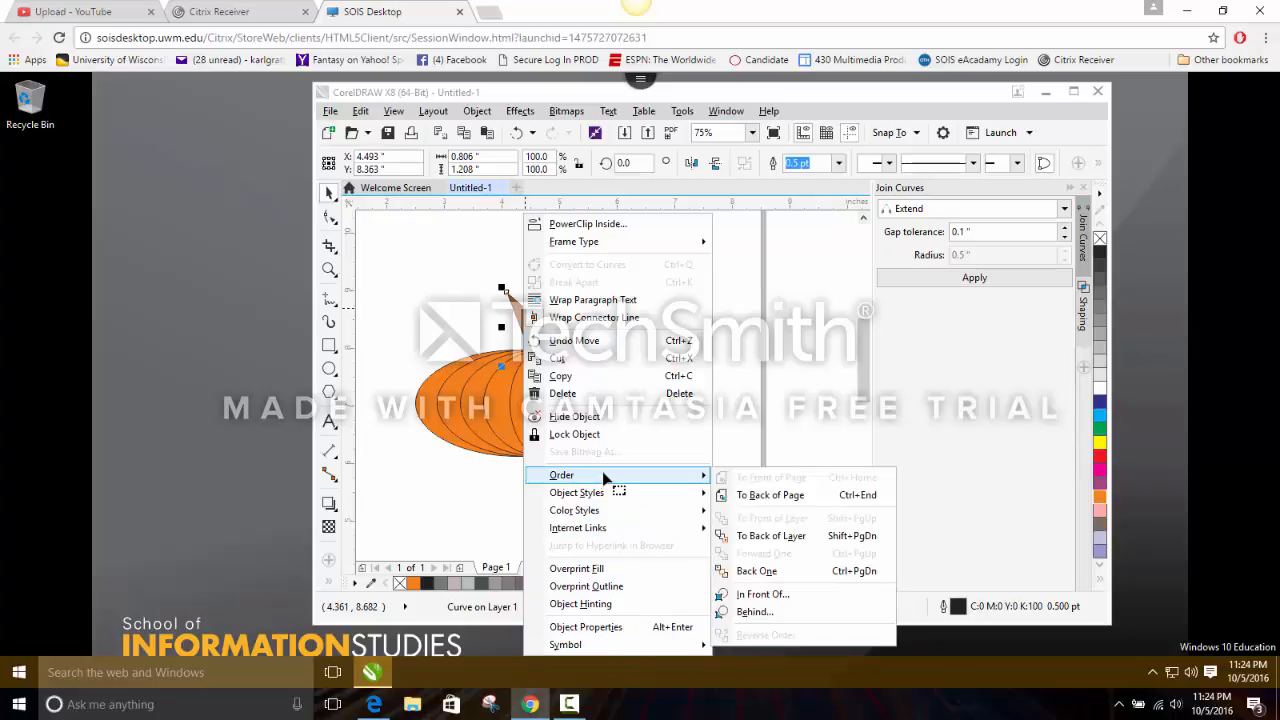
click(784, 544)
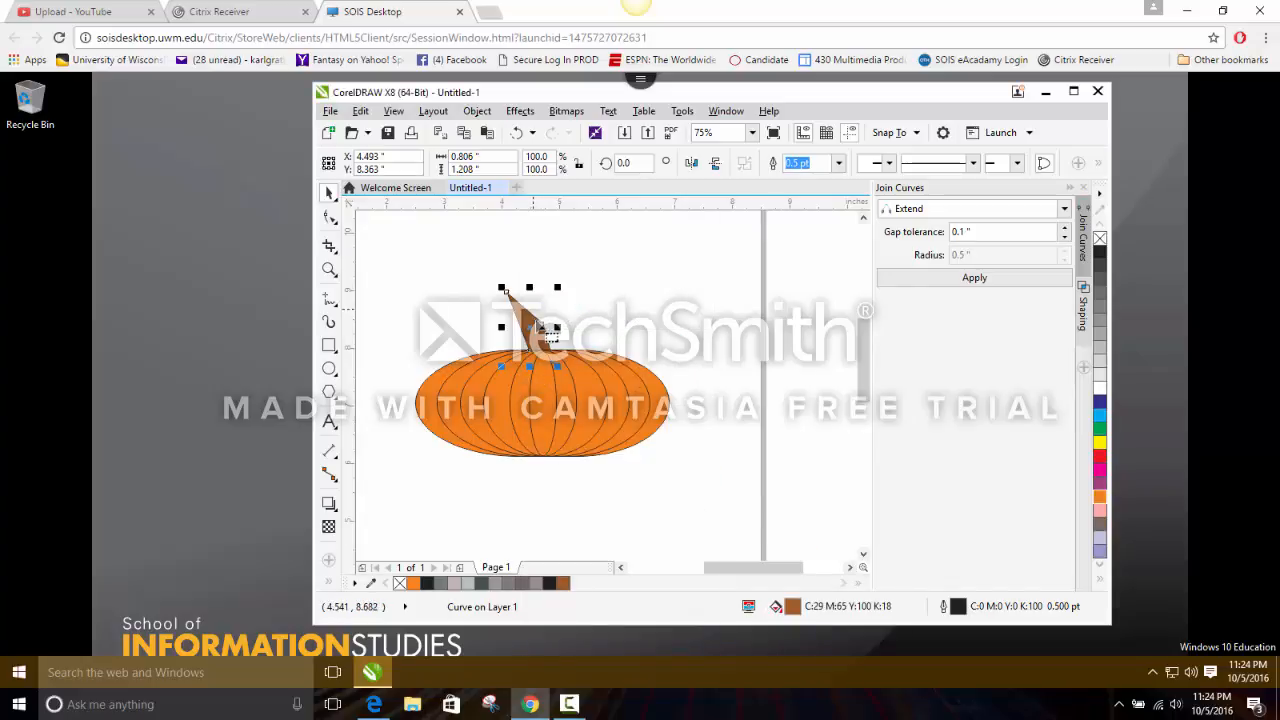
click(694, 327)
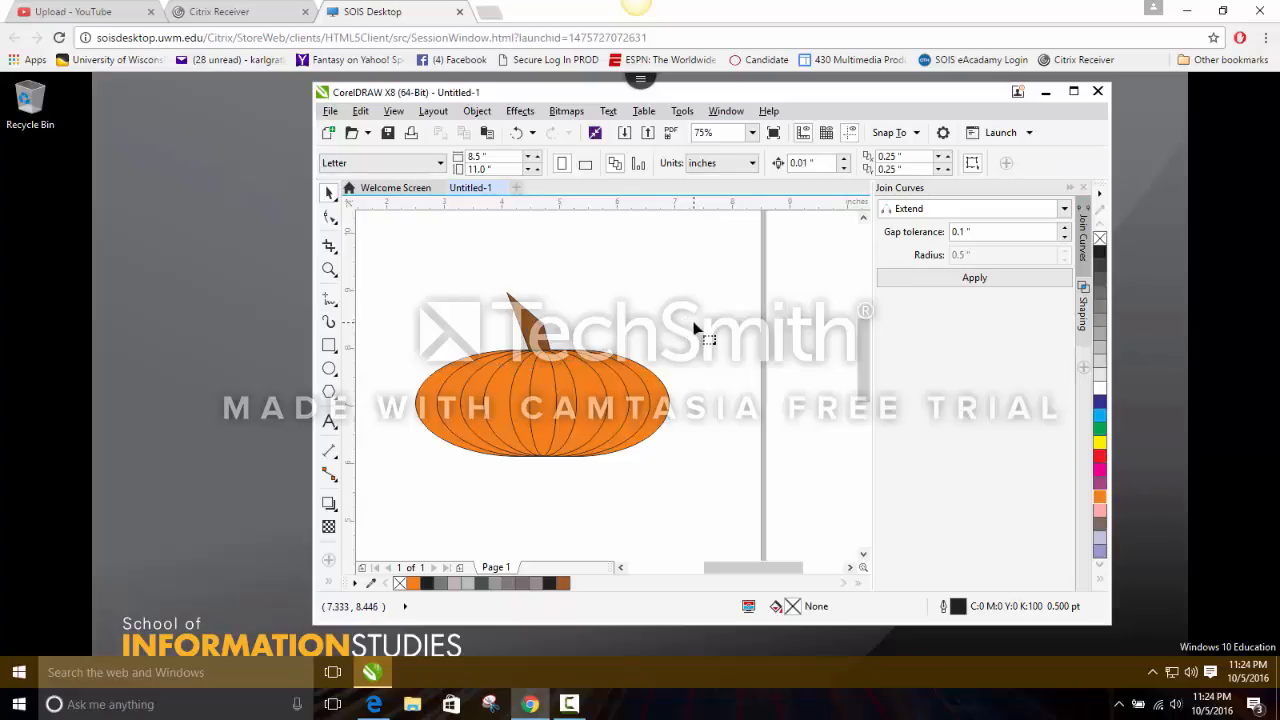